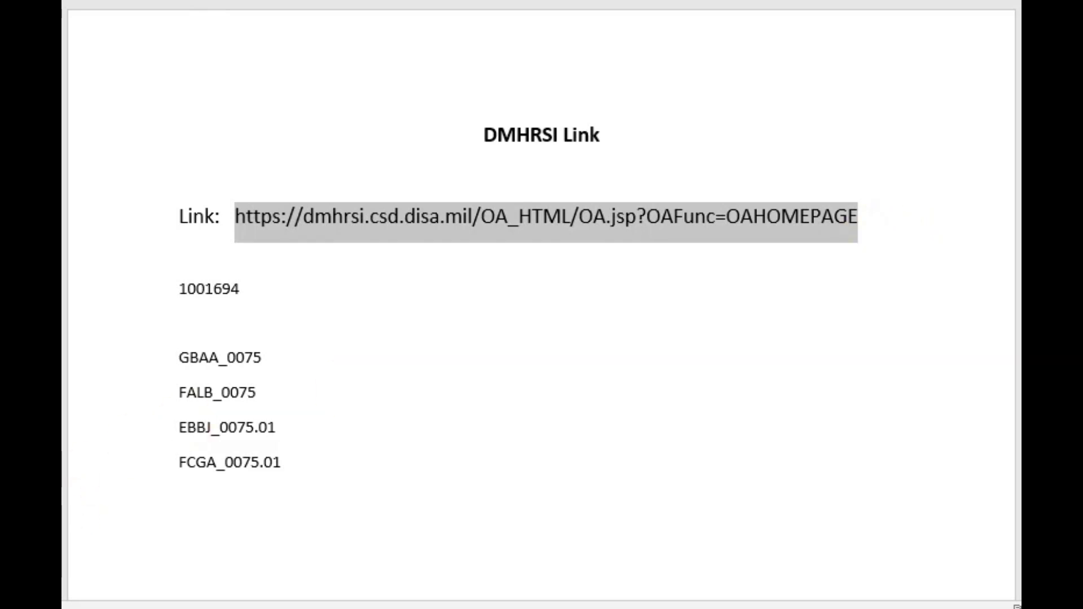
# Step: Follow the DMHRSi link from the Word notes to reach the DMHRSi home page
pyautogui.click(261, 533)
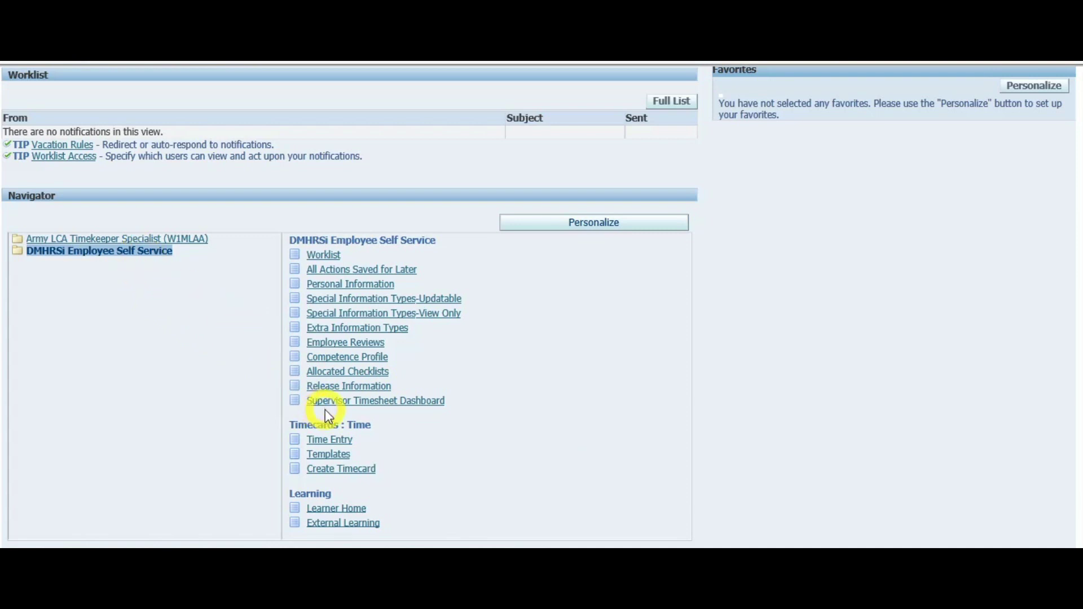
# Step: Go to the Timecards Templates list and start a new template
pyautogui.click(336, 458)
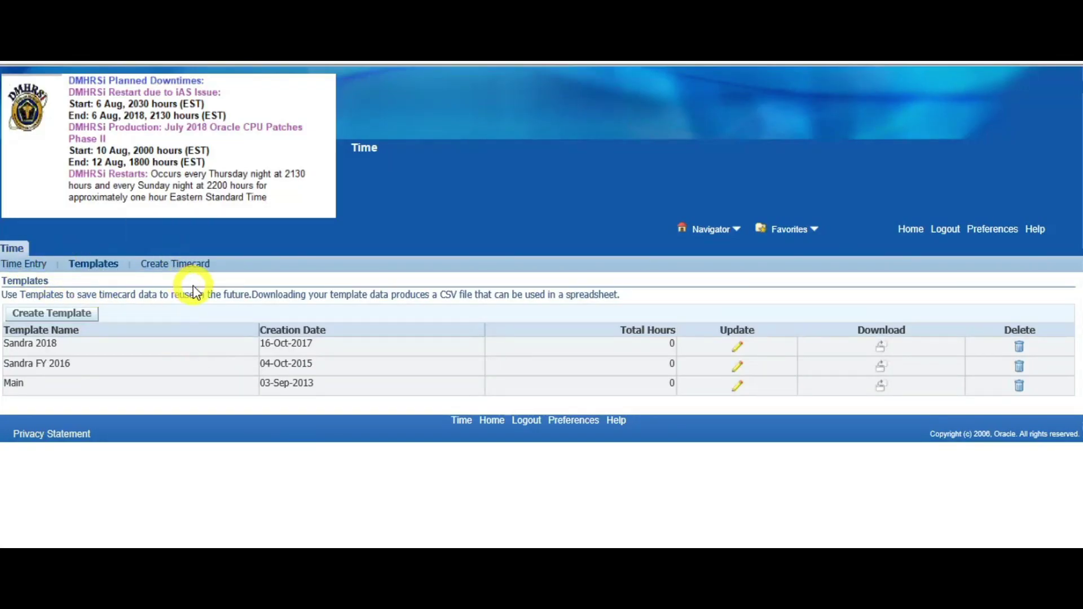
pyautogui.click(70, 319)
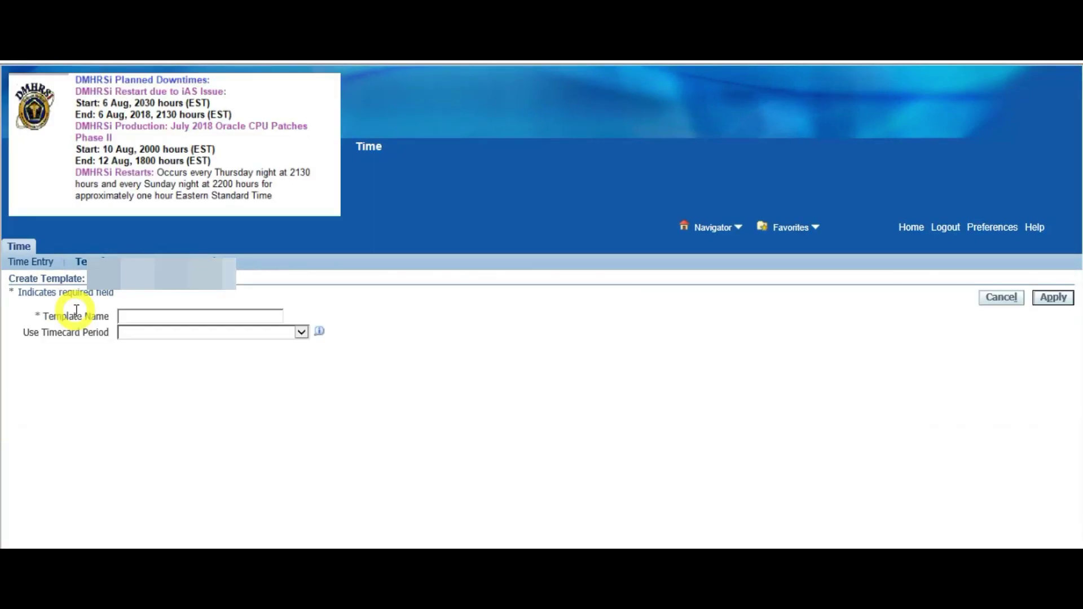
# Step: Name the new timecard template 'Sample'
pyautogui.click(123, 316)
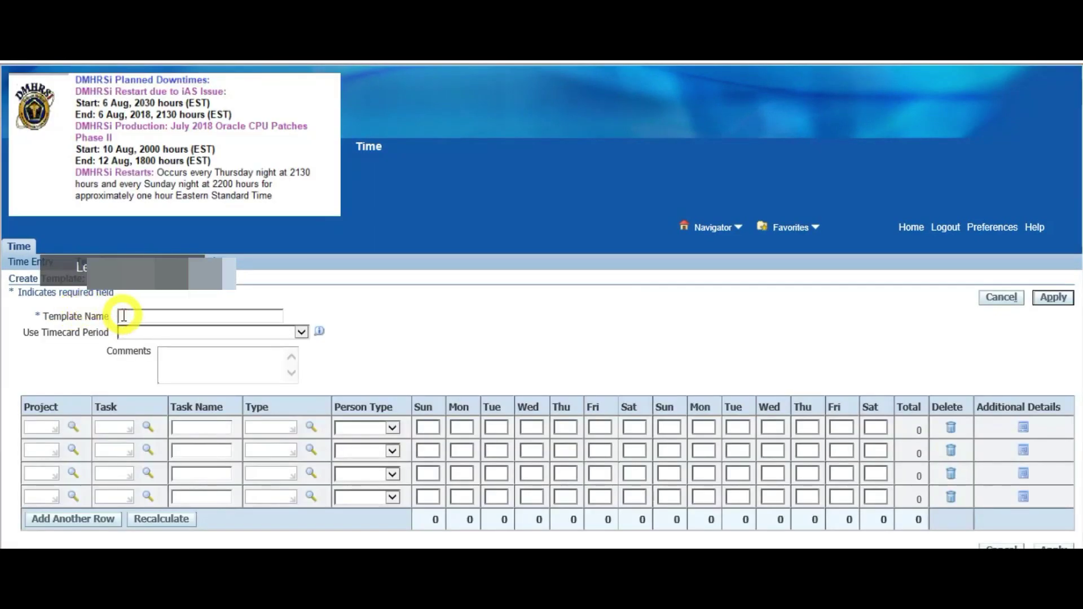
pyautogui.write('Sample')
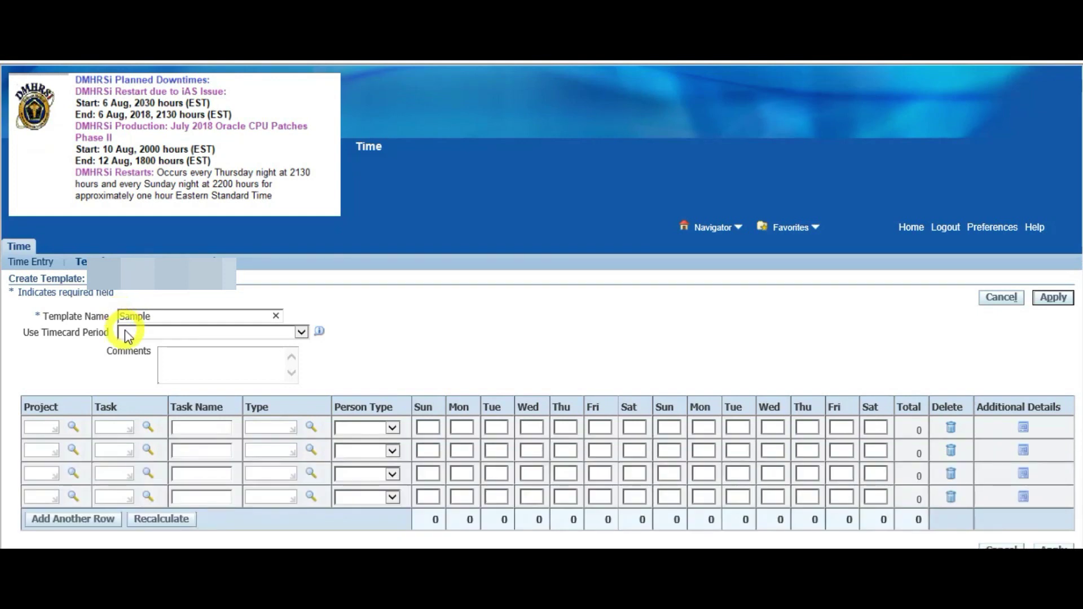
pyautogui.click(330, 344)
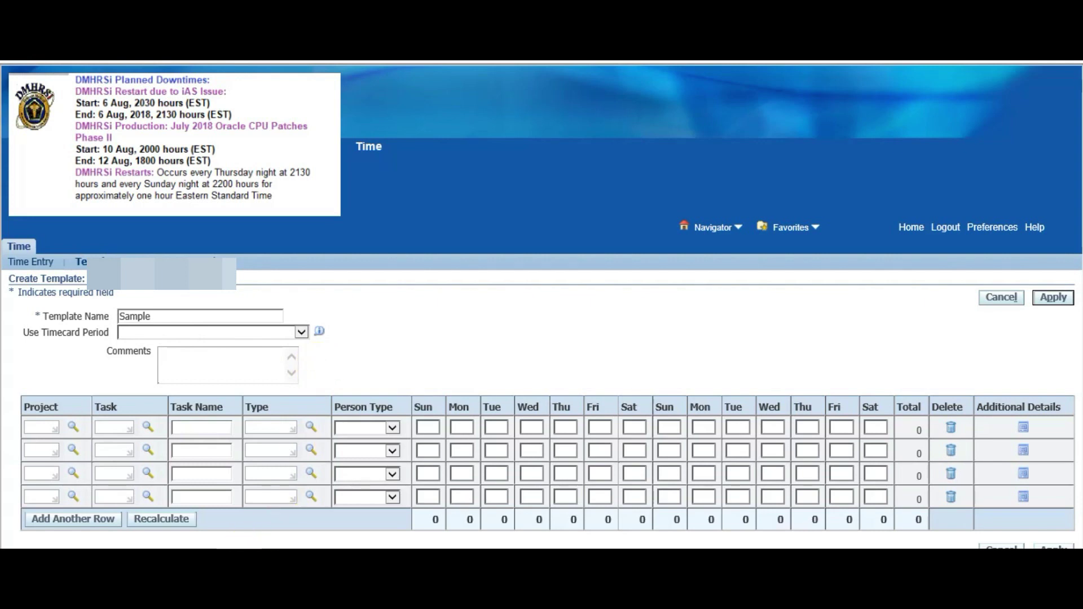
# Step: Copy project number 1001694 from the Word notes and return to row 1 of the template
pyautogui.click(141, 497)
pyautogui.click(178, 293)
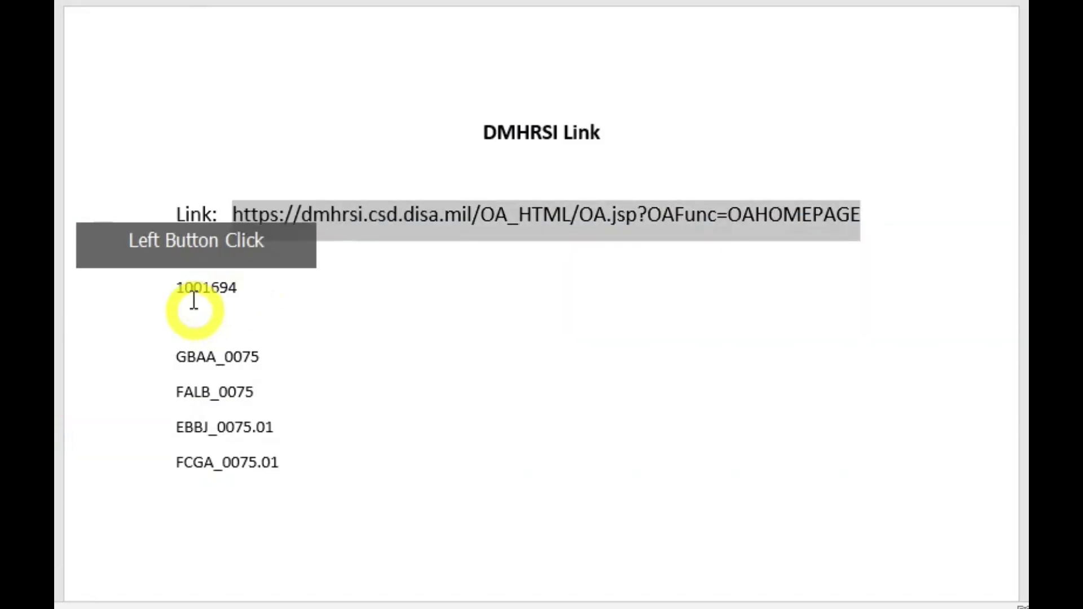
pyautogui.moveTo(177, 292); pyautogui.dragTo(238, 293)
pyautogui.rightClick(238, 293)
pyautogui.click(265, 333)
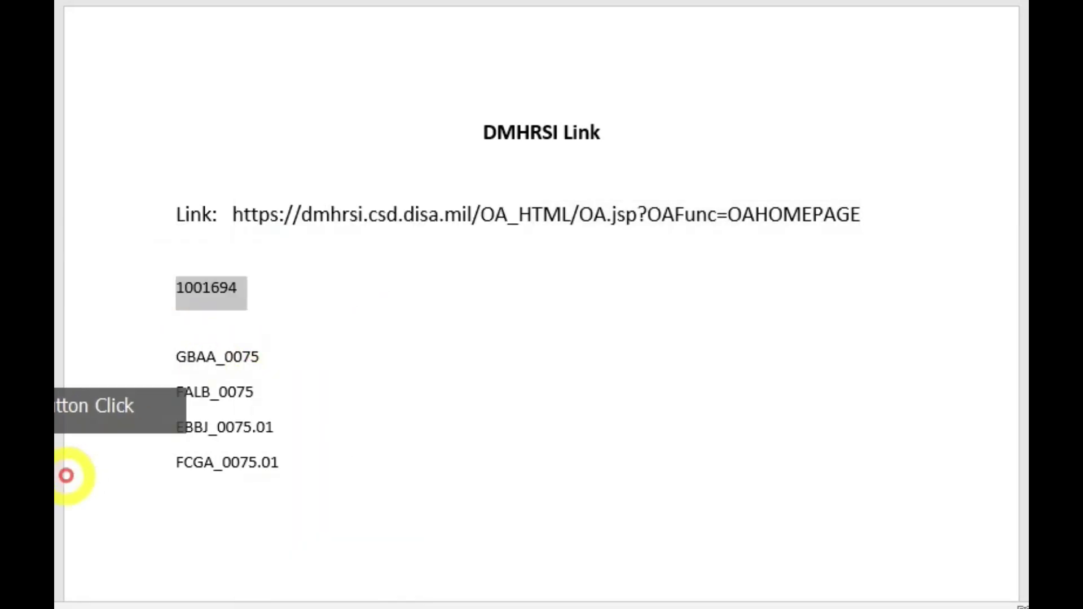
pyautogui.hotkey('alt', 'Tab')
pyautogui.click(35, 433)
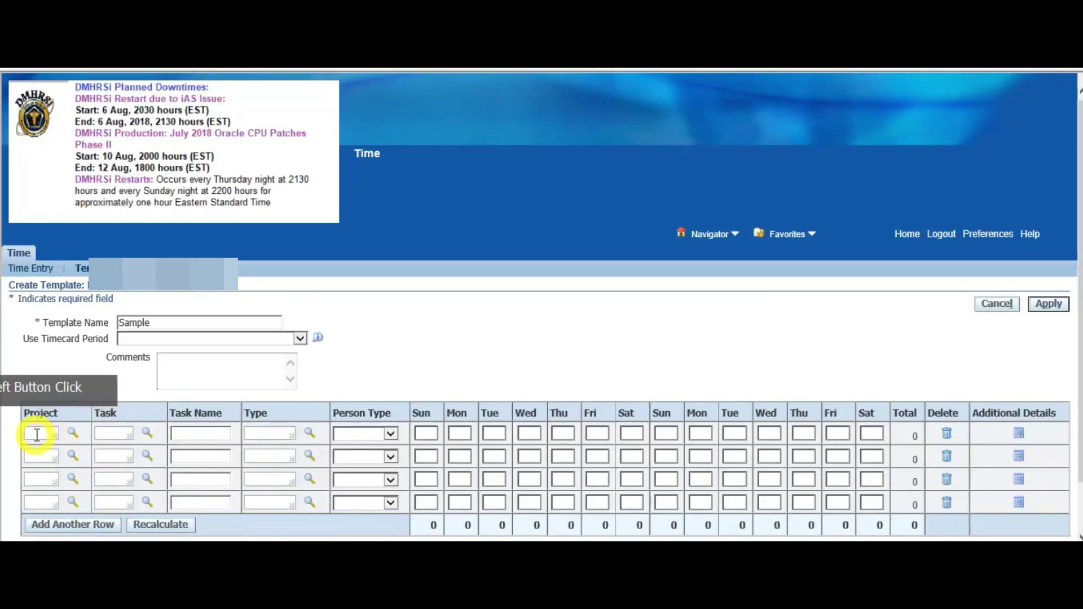
# Step: Paste project 1001694 into row 1 and enter GBAA_ as its partial task code
pyautogui.rightClick(35, 433)
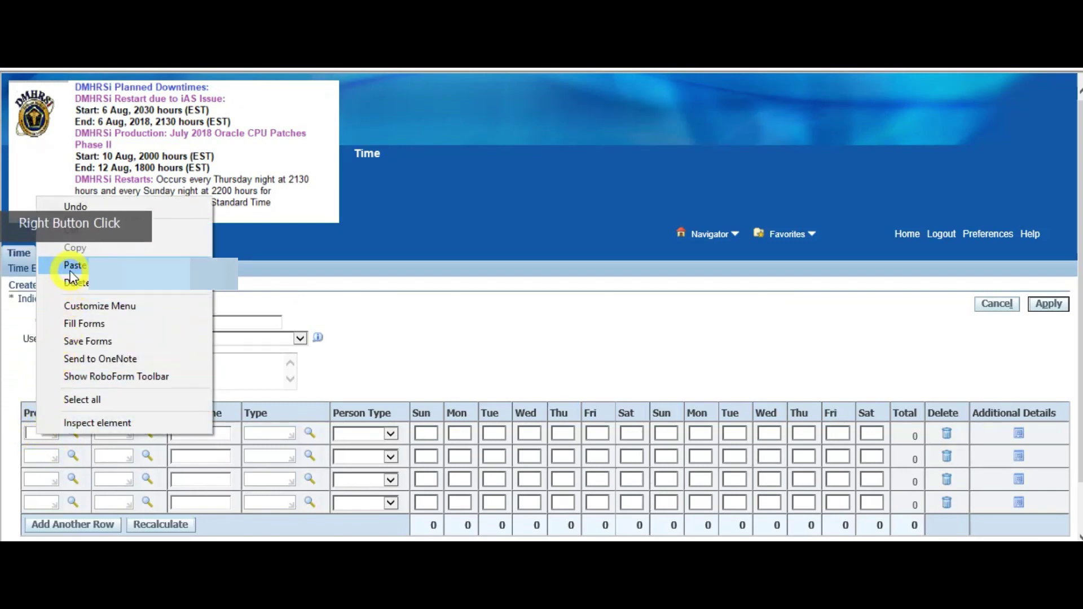
pyautogui.click(73, 274)
pyautogui.click(104, 433)
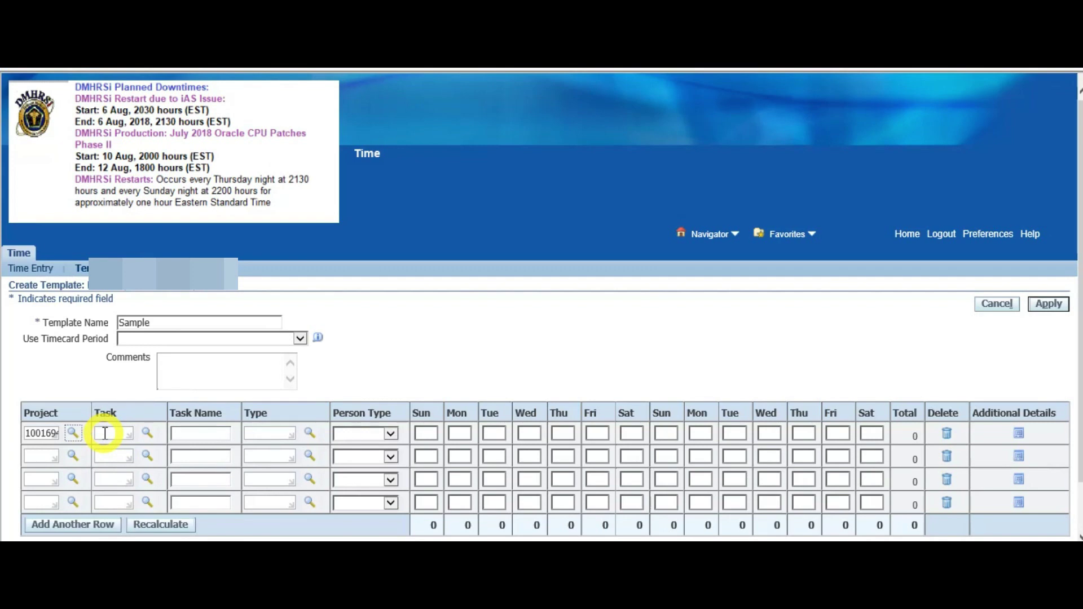
pyautogui.write('GBA_')
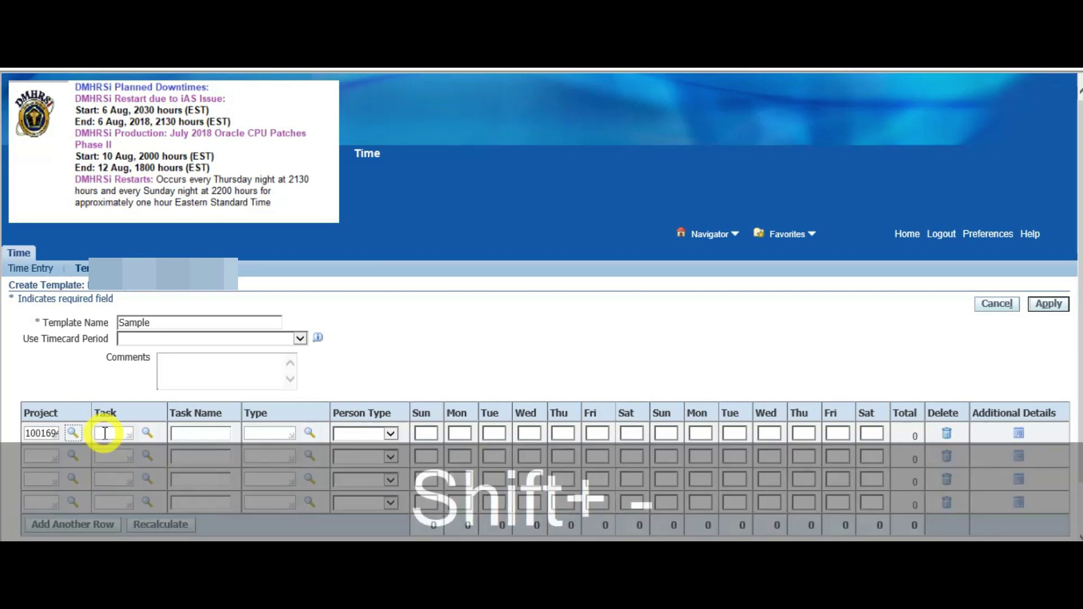
pyautogui.click(105, 434)
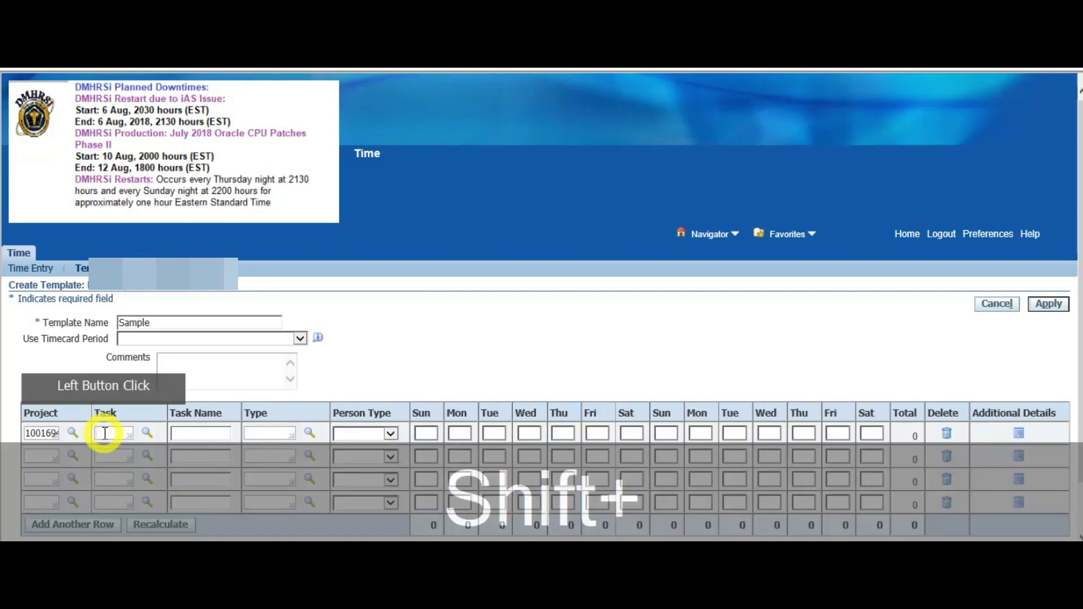
pyautogui.write('GBAA')
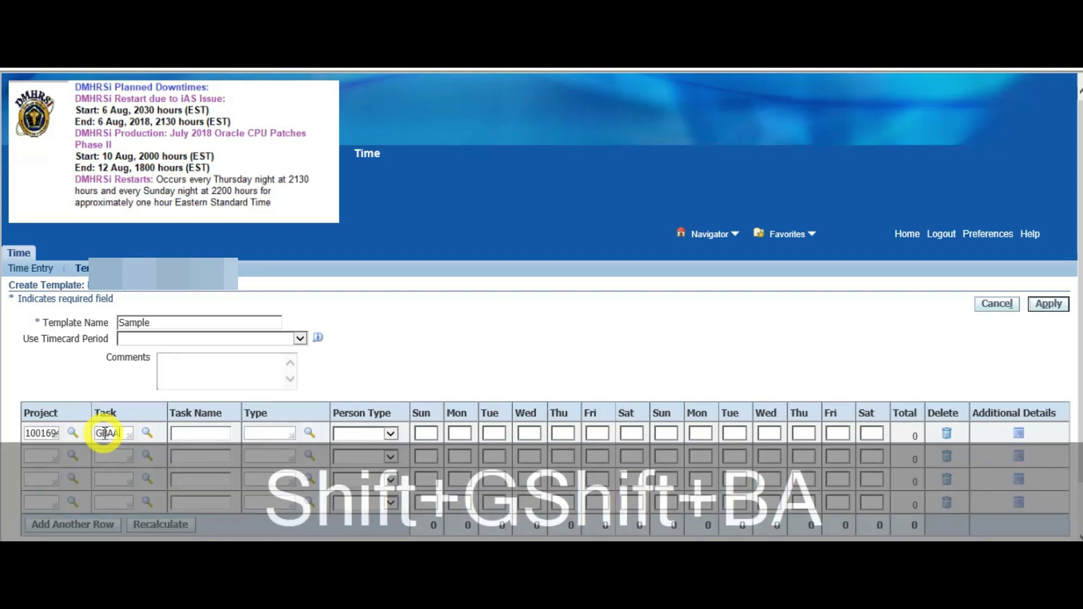
pyautogui.write('_')
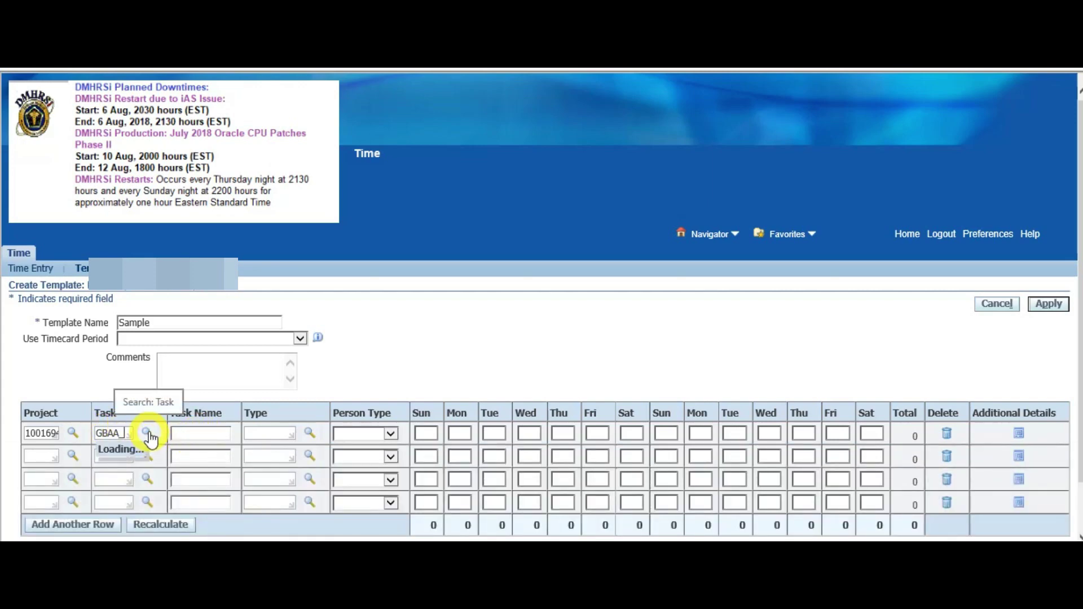
# Step: Set row 1's task to GBAA_0075 (READINESS TNG/HUDDLE) and its hour type to REGULAR
pyautogui.click(148, 434)
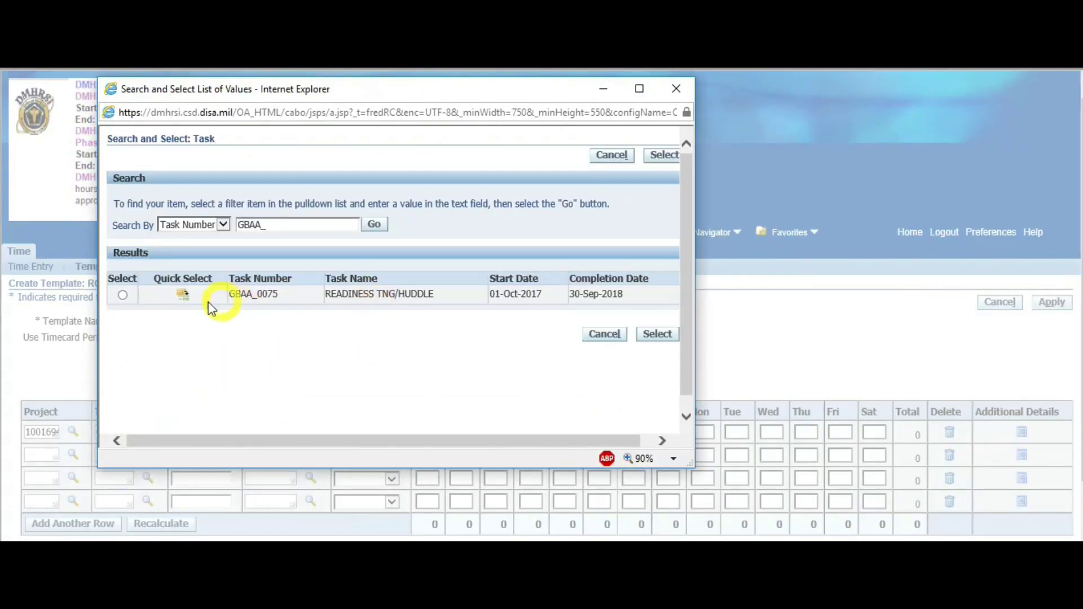
pyautogui.click(182, 296)
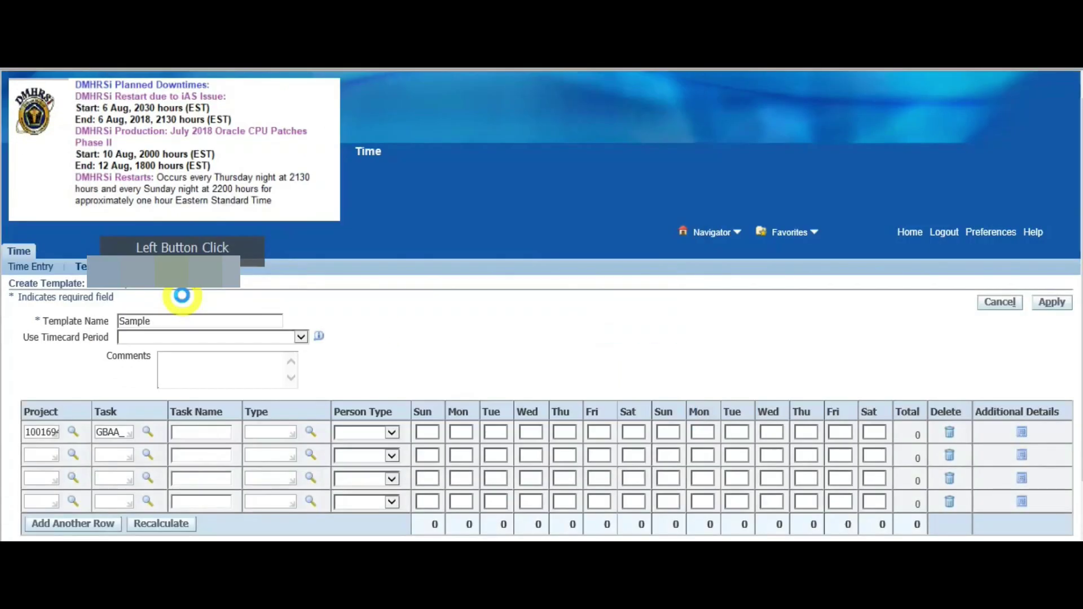
pyautogui.click(264, 432)
pyautogui.write('egular')
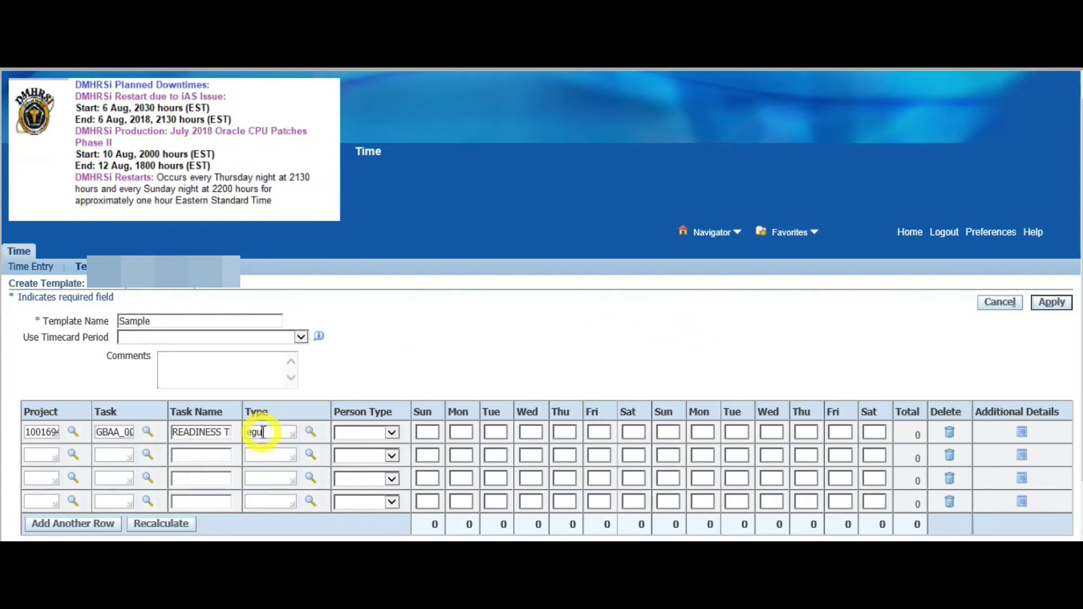
pyautogui.click(355, 433)
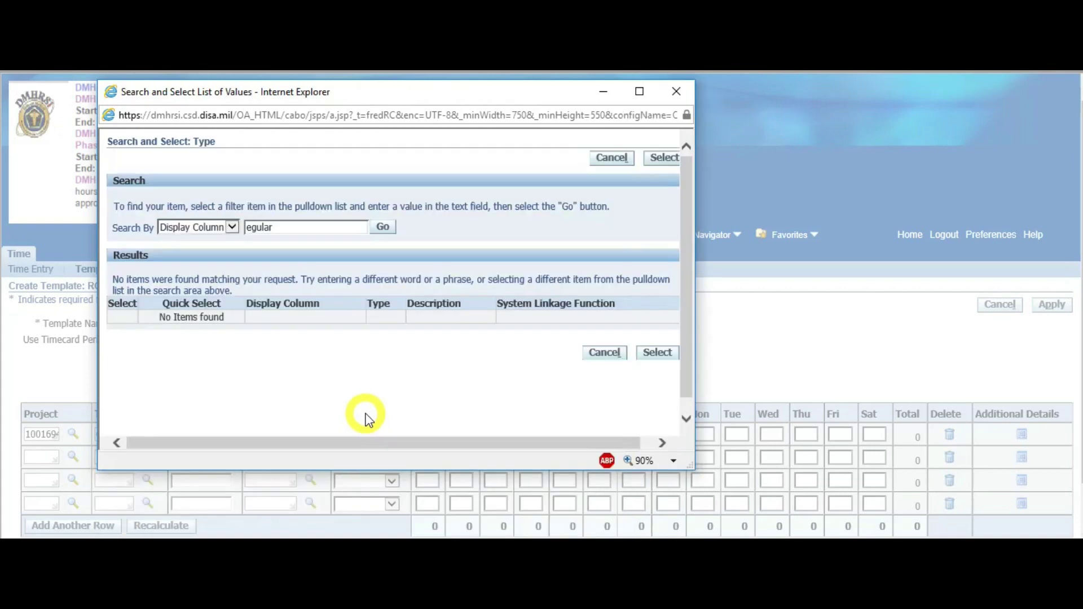
pyautogui.click(245, 227)
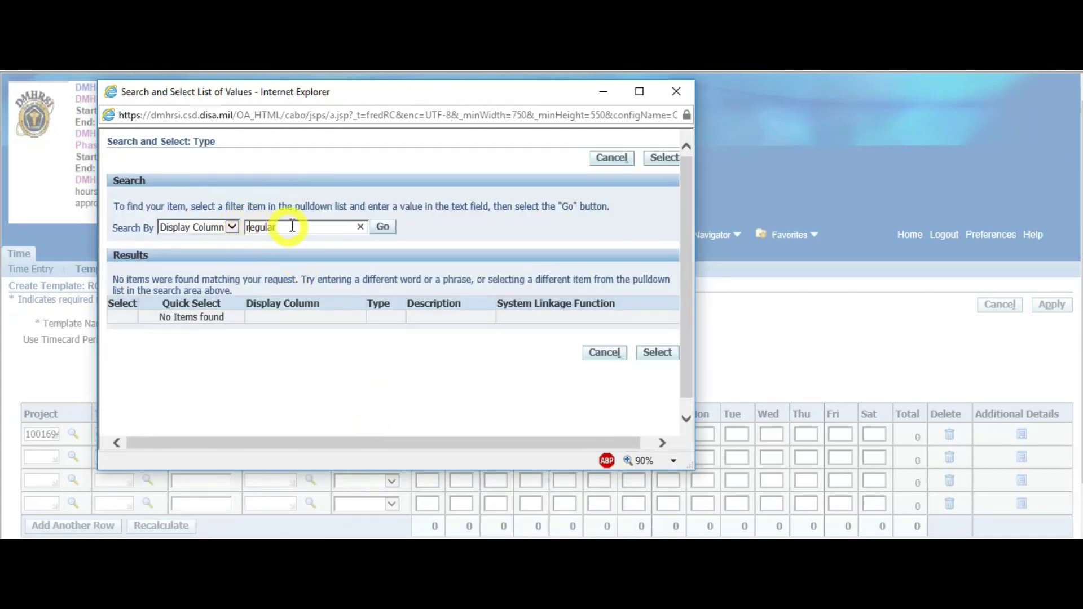
pyautogui.click(383, 227)
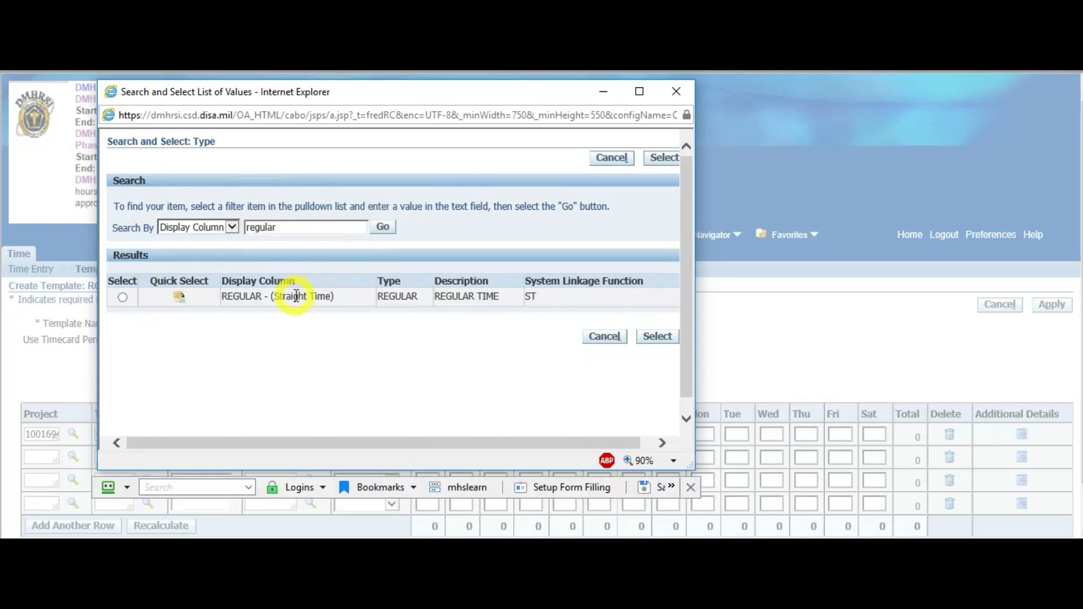
pyautogui.click(179, 299)
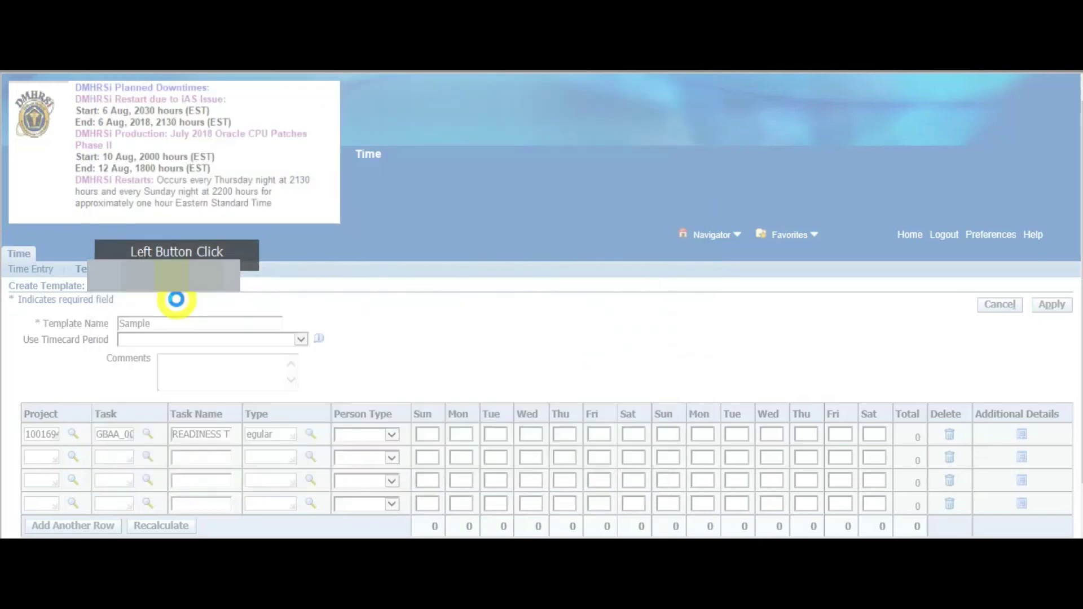
# Step: Set row 1's person type to Active Duty with 0 hours for Sunday
pyautogui.click(367, 435)
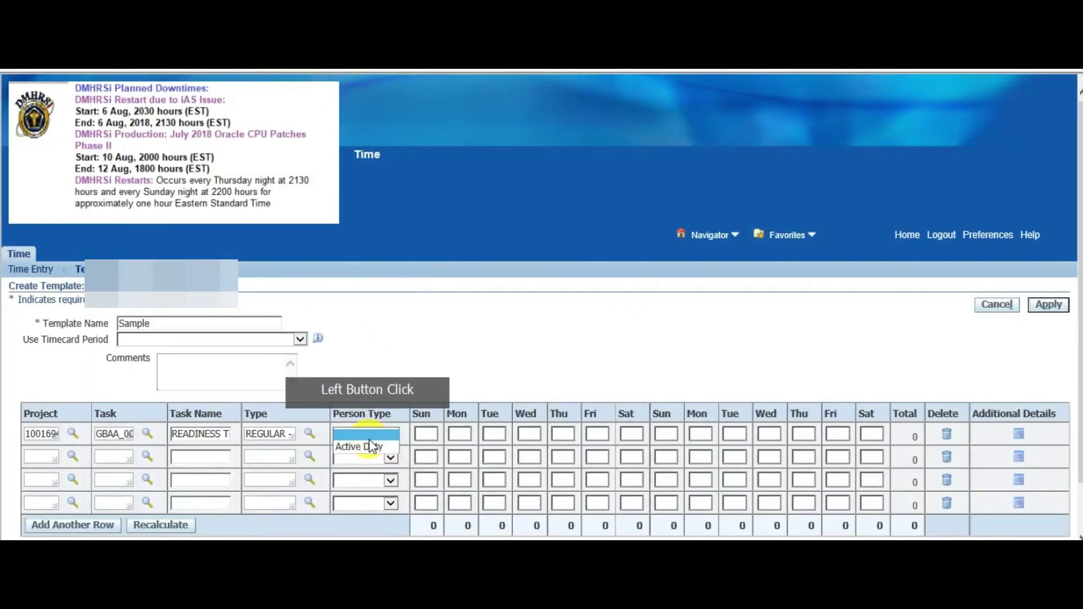
pyautogui.click(370, 451)
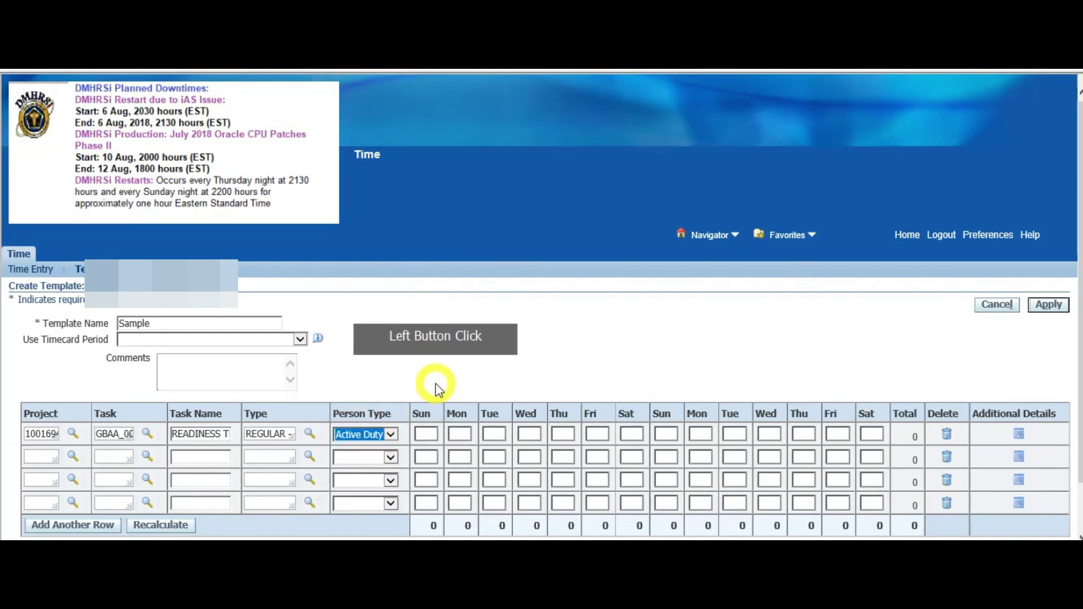
pyautogui.click(419, 435)
pyautogui.write('0')
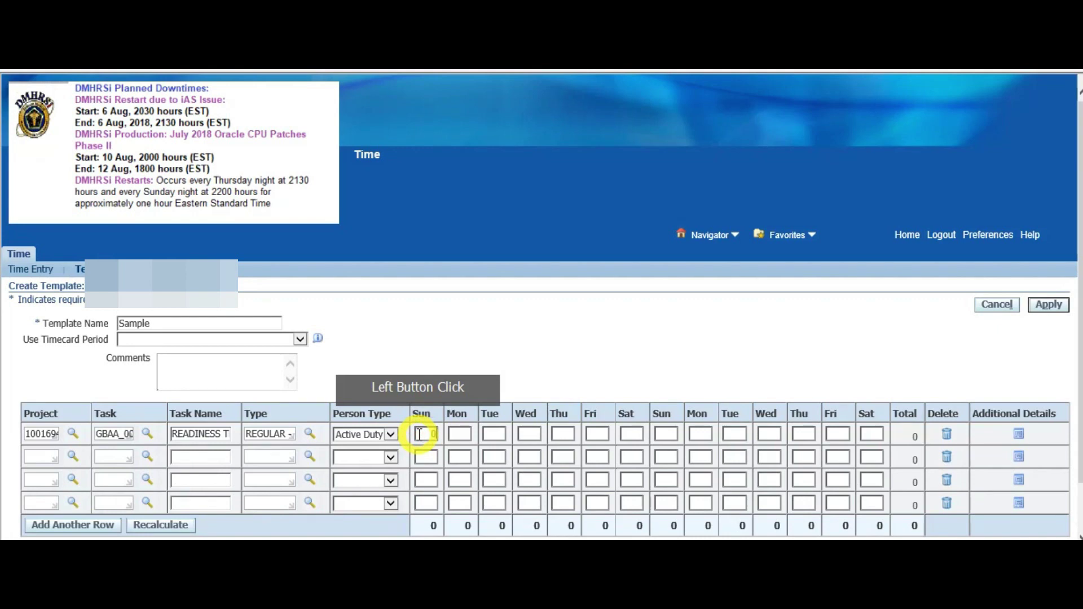
# Step: Enter project 1001694 in row 2 and look up task FALB_0075 for it
pyautogui.click(42, 457)
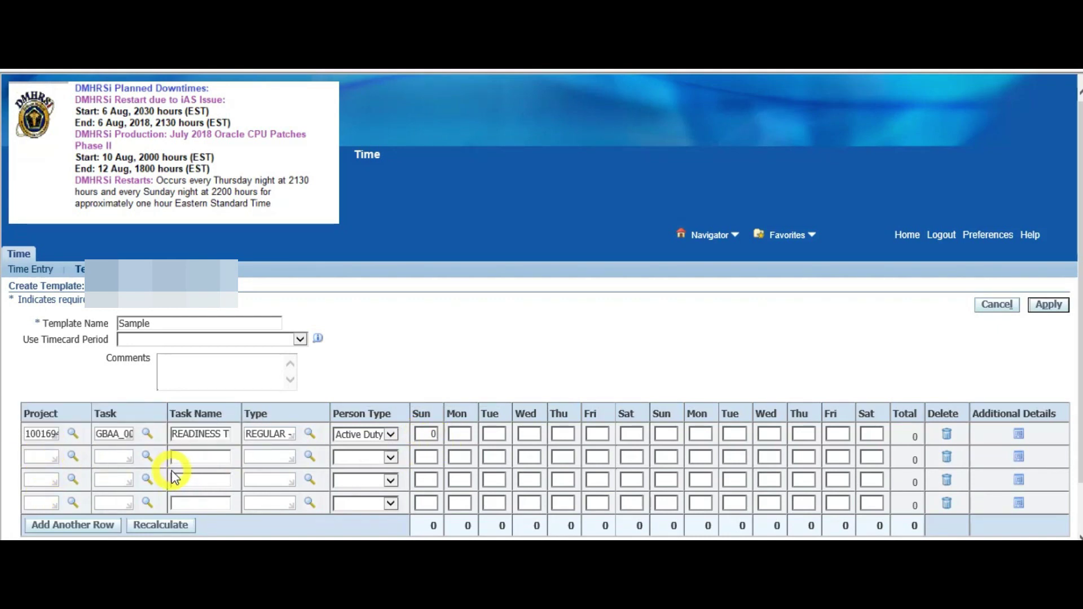
pyautogui.write('100169')
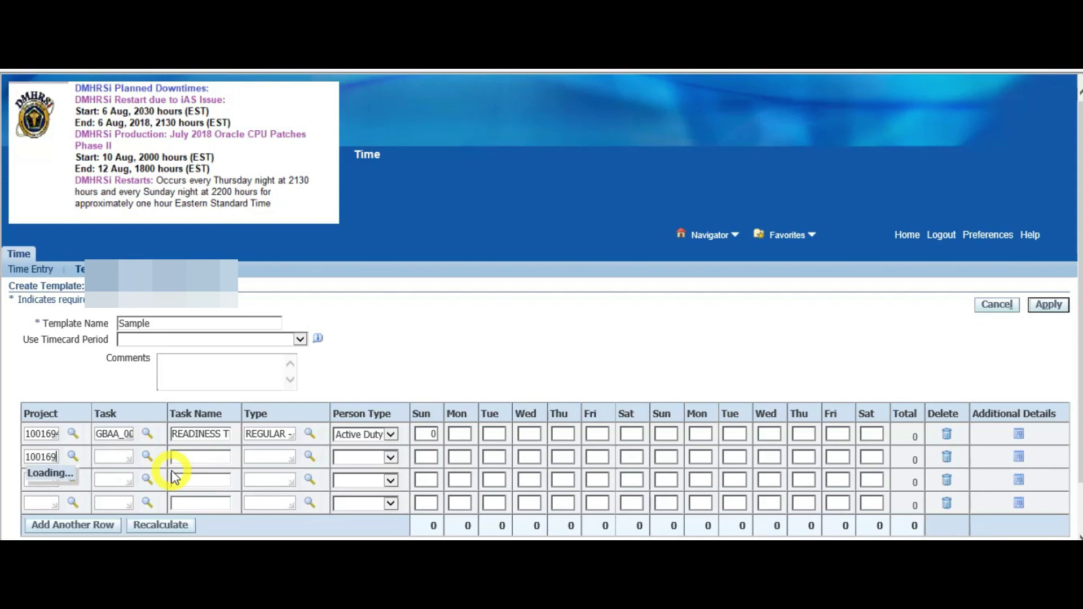
pyautogui.write('4')
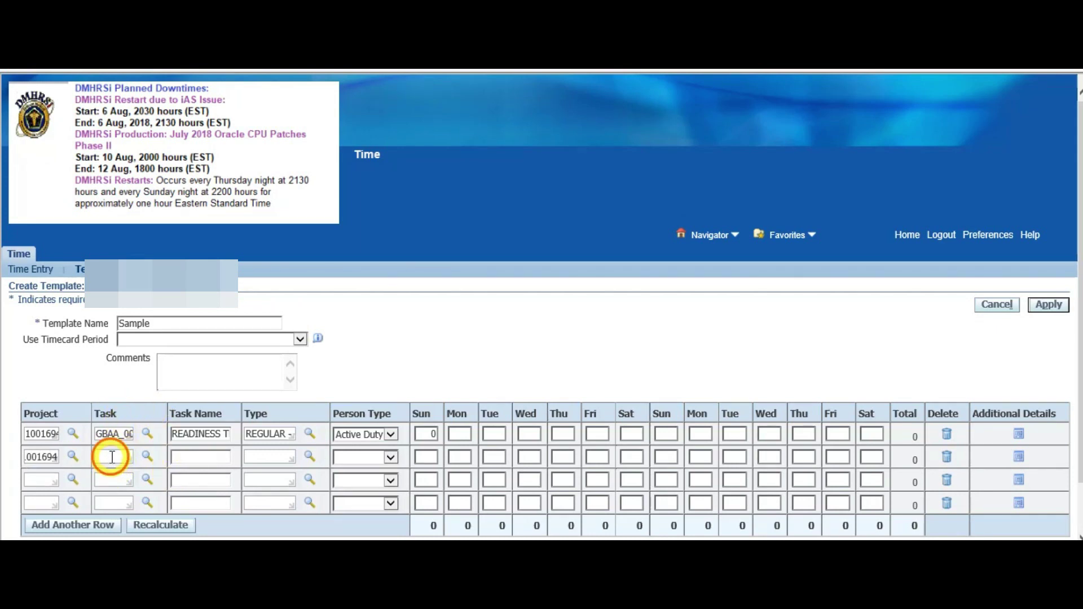
pyautogui.click(110, 457)
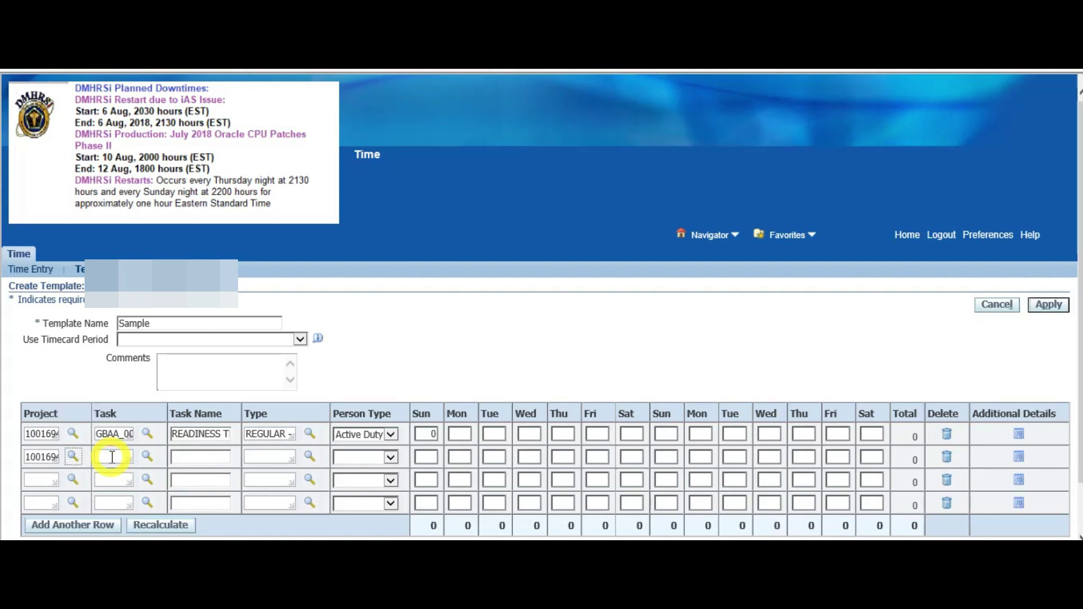
pyautogui.click(113, 457)
pyautogui.write('FALB_')
pyautogui.click(145, 453)
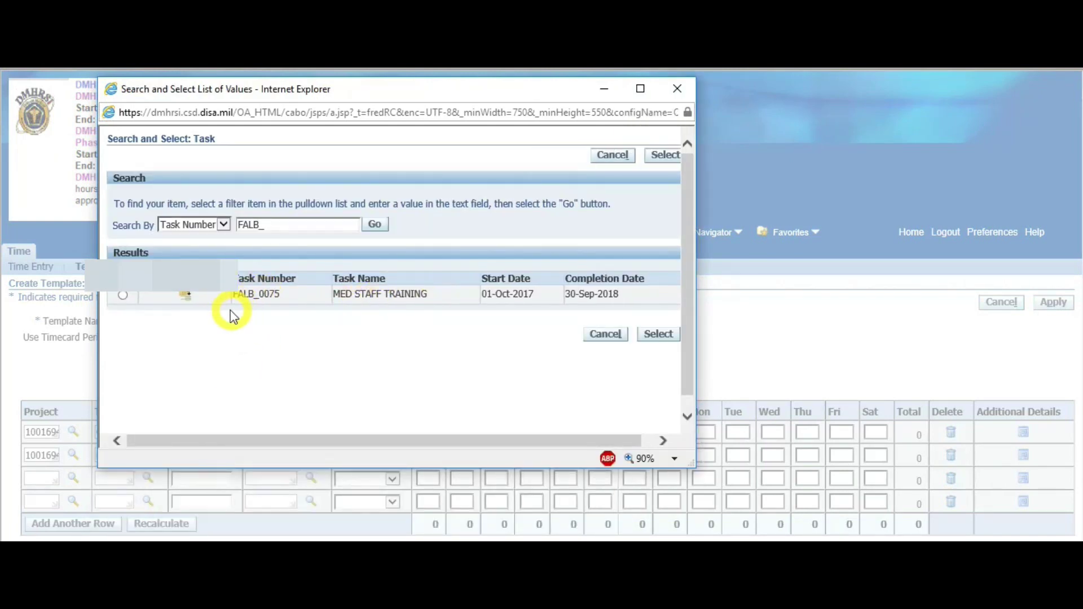
pyautogui.click(186, 300)
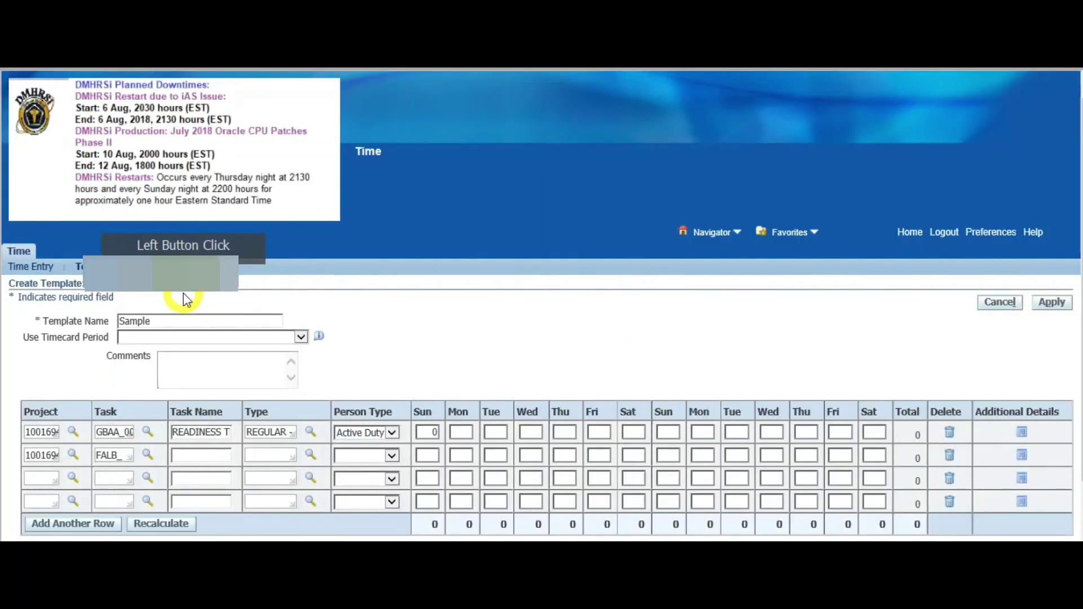
# Step: Give row 2 the REGULAR type, Active Duty person type and 0 for Sunday
pyautogui.click(258, 456)
pyautogui.write('REG')
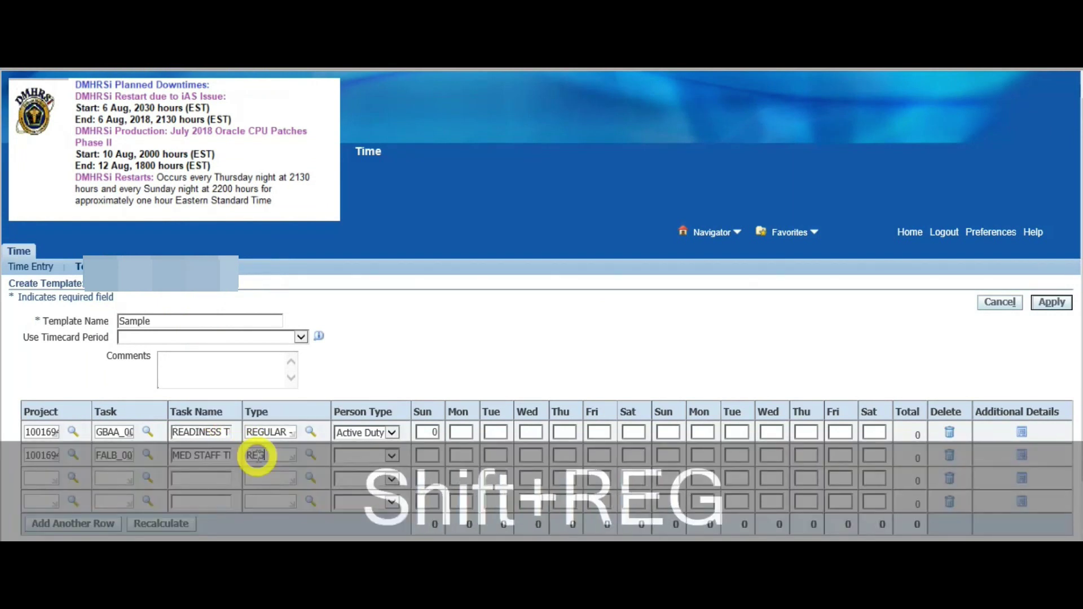
pyautogui.write('ULAR')
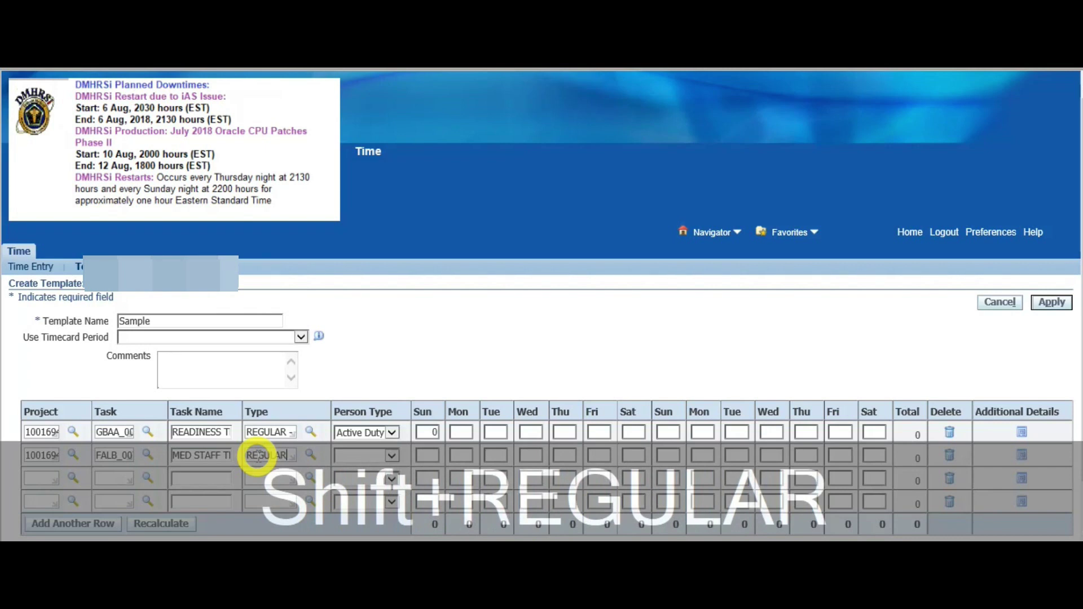
pyautogui.click(375, 455)
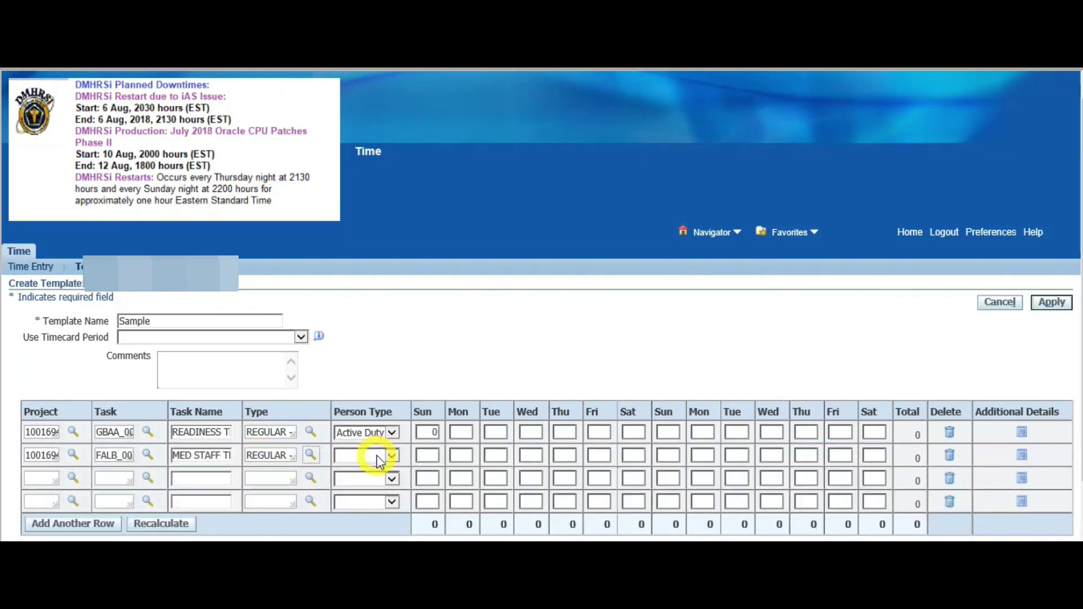
pyautogui.click(378, 457)
pyautogui.click(372, 469)
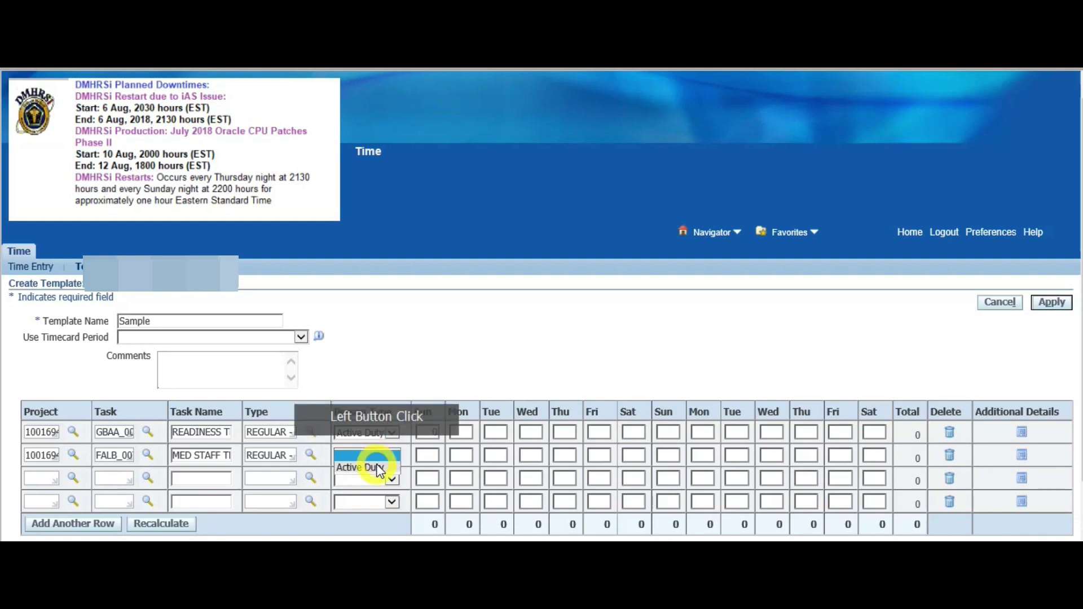
pyautogui.click(425, 457)
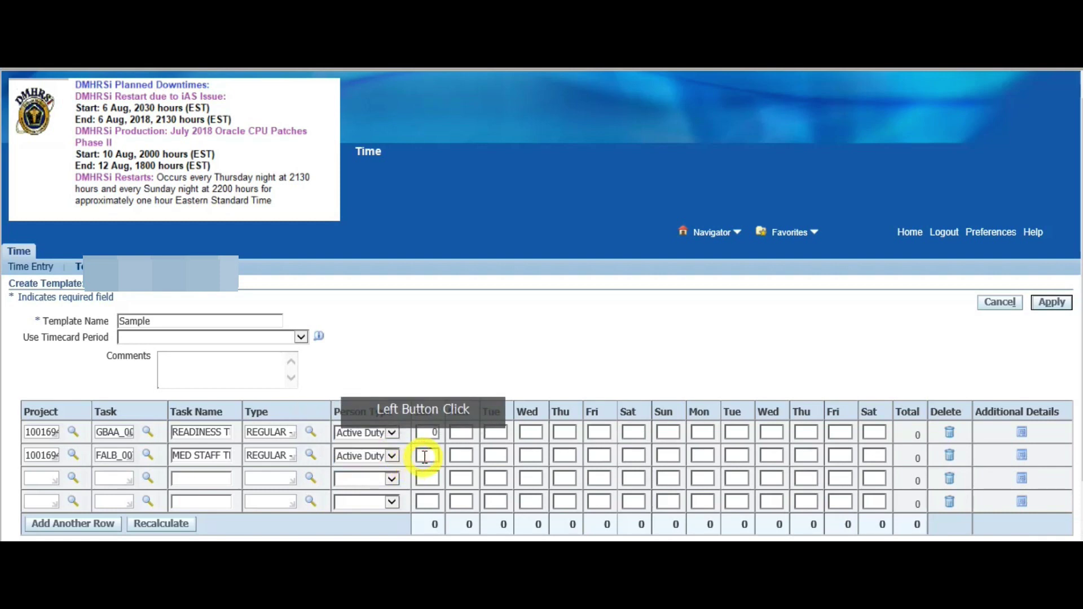
pyautogui.write('0')
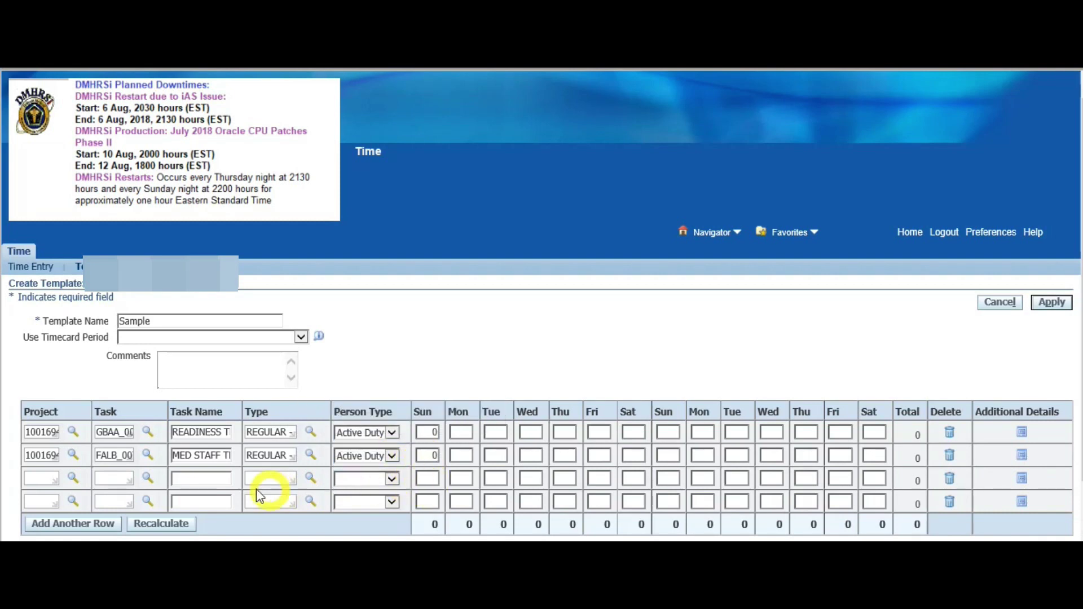
# Step: Enter project 1001694 in row 3 of the template
pyautogui.click(37, 479)
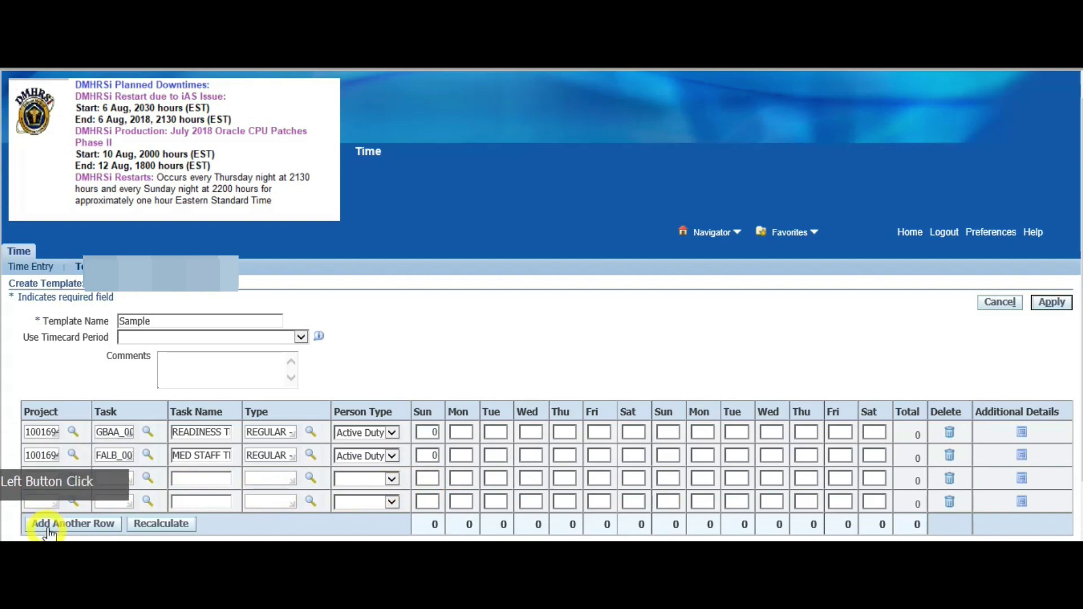
pyautogui.write('100')
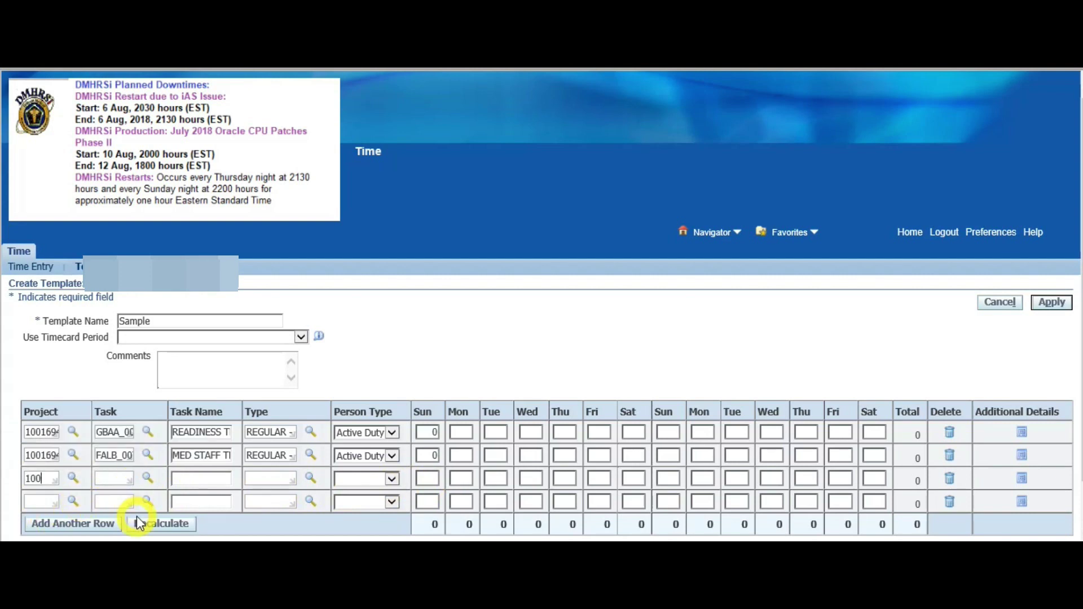
pyautogui.write('1694')
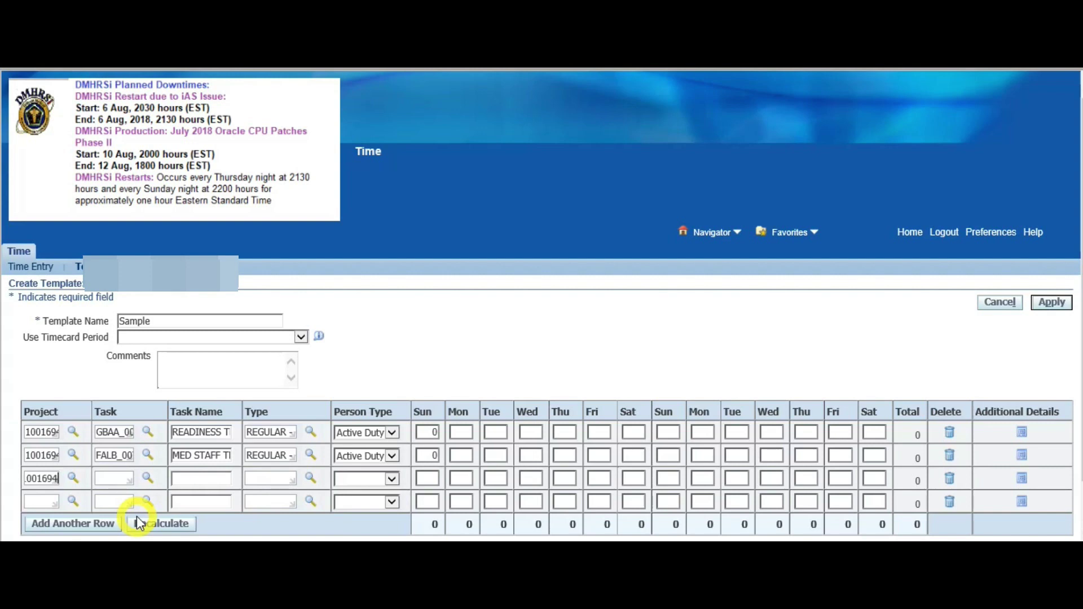
pyautogui.click(119, 477)
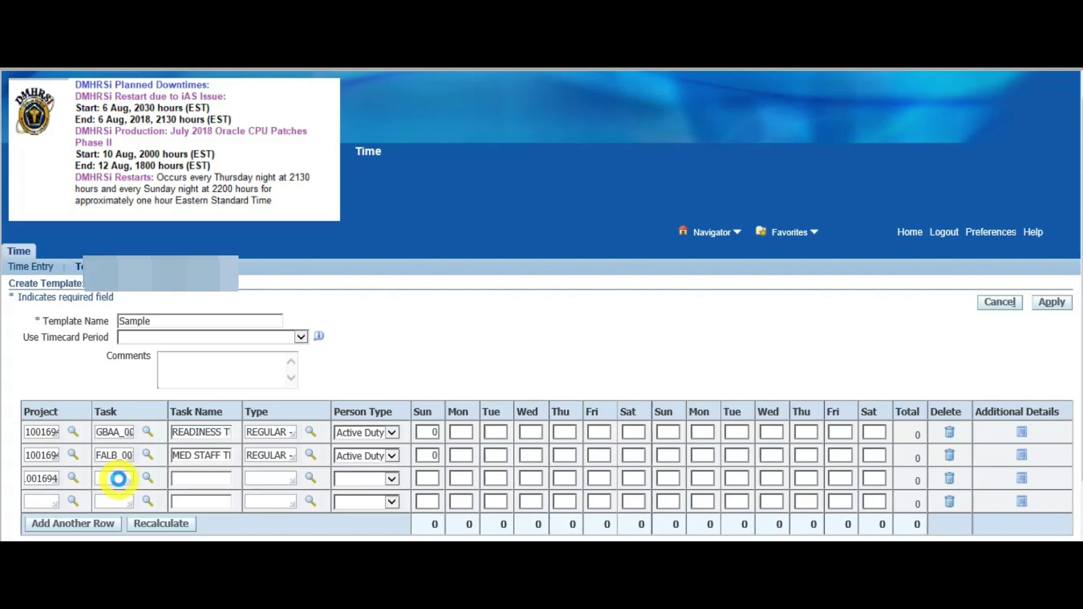
pyautogui.click(119, 478)
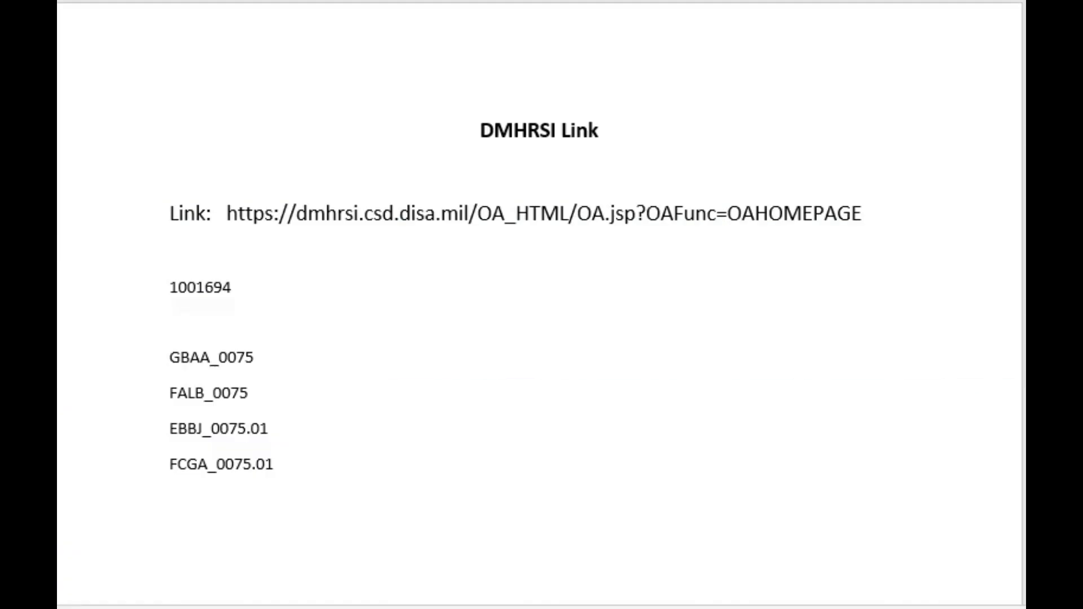
# Step: Copy the task code EBBJ_0075.01 from the Word notes
pyautogui.moveTo(163, 430); pyautogui.dragTo(263, 435)
pyautogui.rightClick(262, 435)
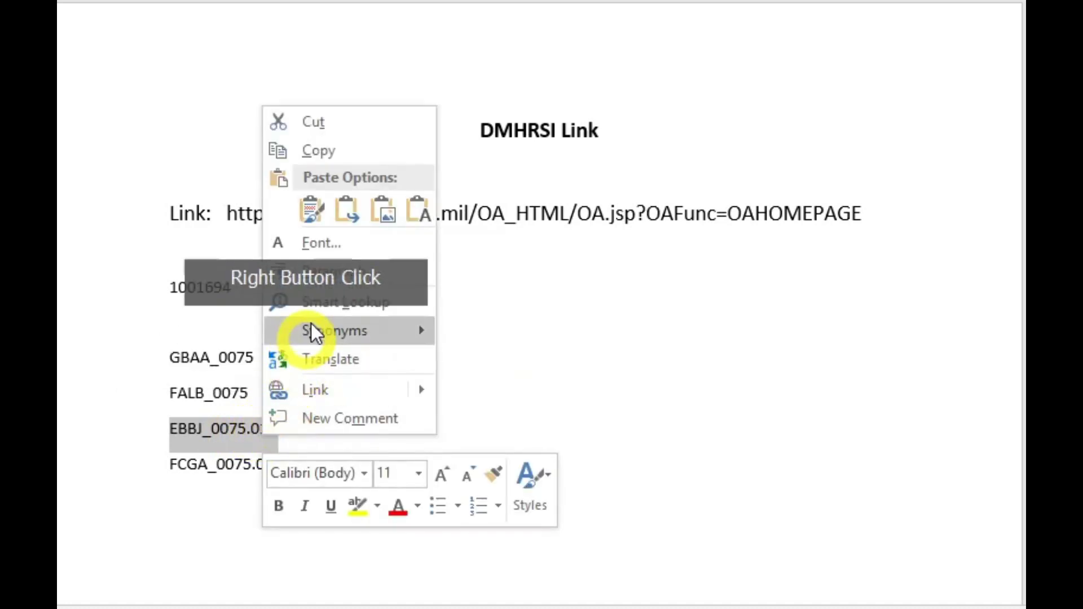
pyautogui.click(313, 151)
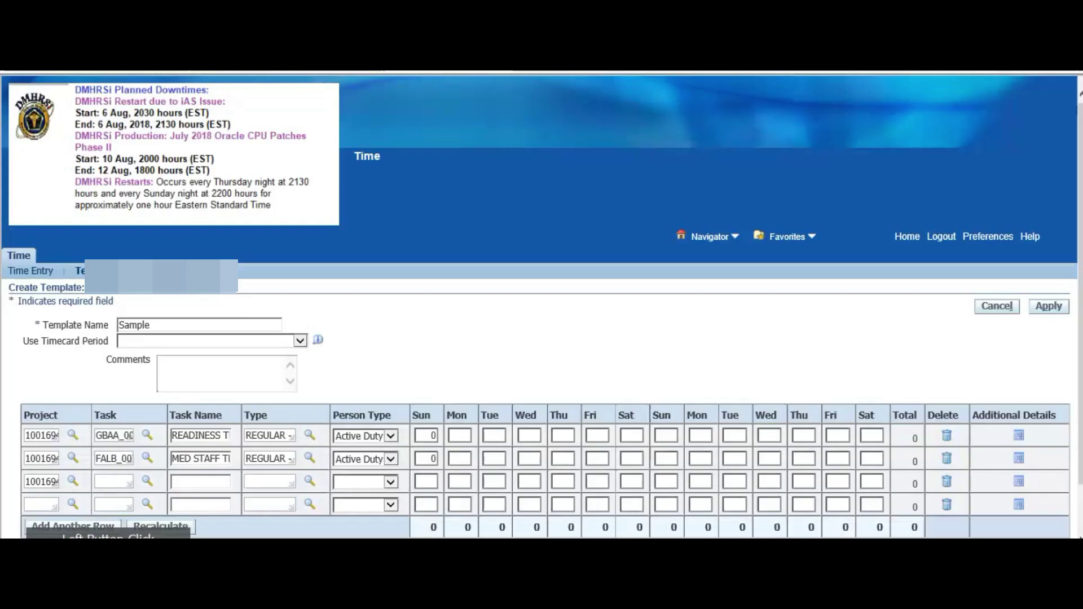
# Step: Paste task EBBJ_0075.01 into row 3's Task field
pyautogui.rightClick(107, 483)
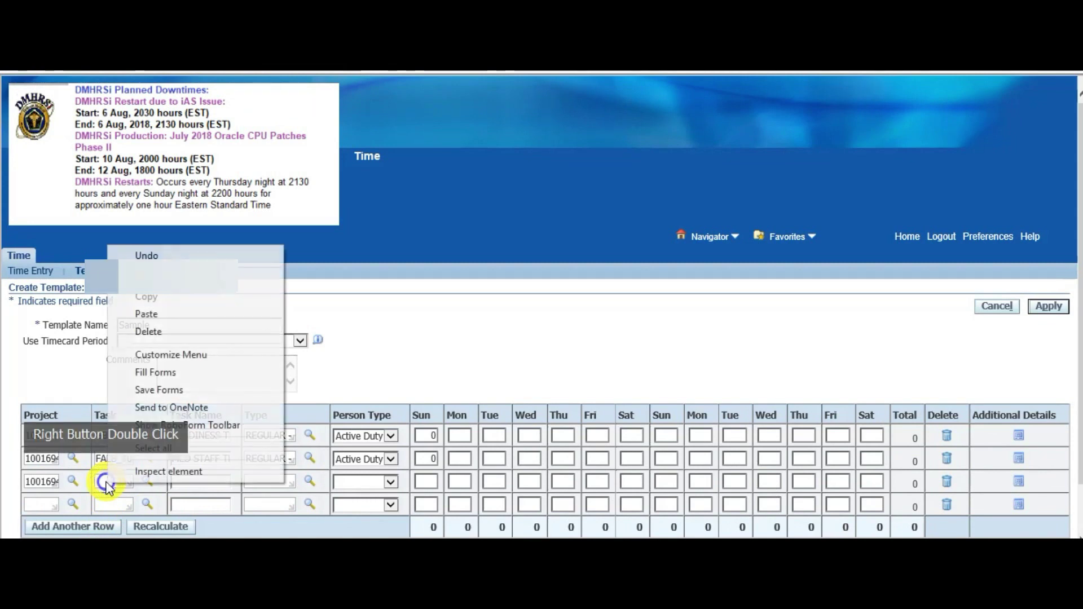
pyautogui.click(121, 314)
pyautogui.click(181, 484)
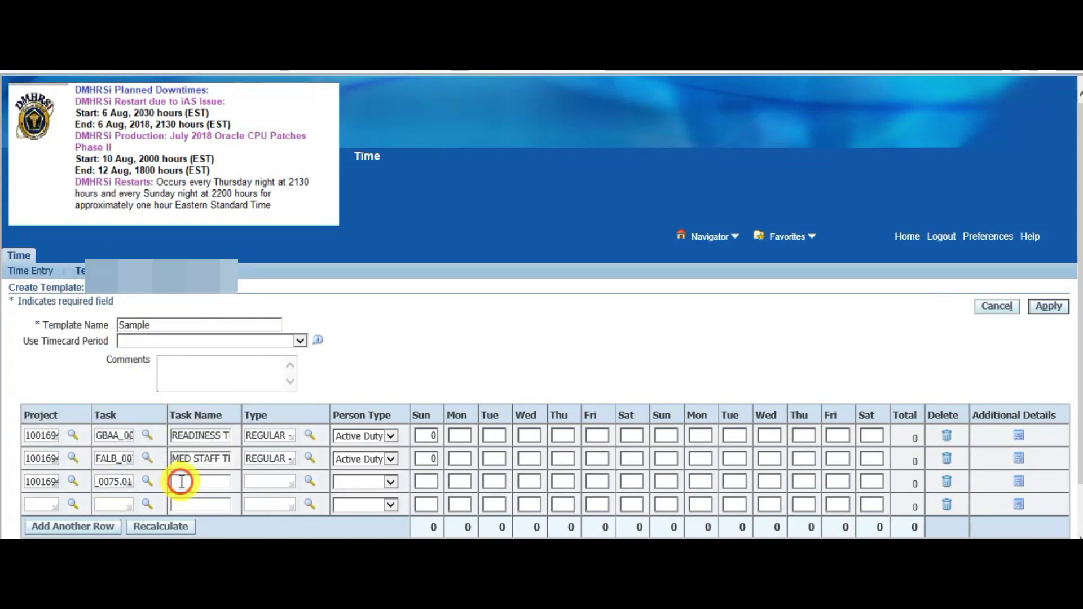
pyautogui.click(181, 483)
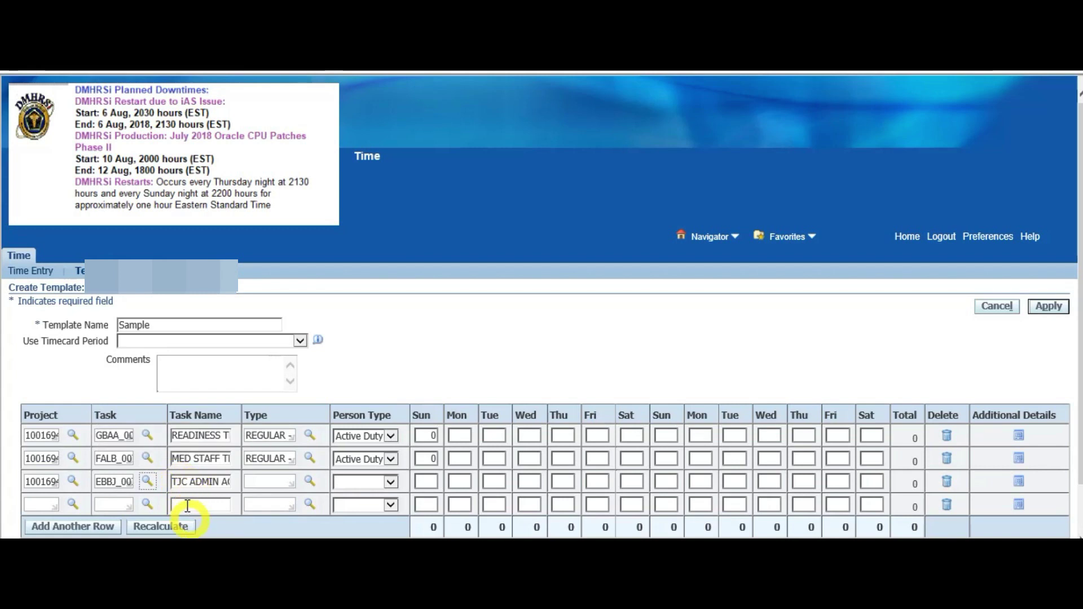
# Step: Give row 3 REGULAR type, Active Duty and 0 for Sunday, then save the template
pyautogui.click(264, 480)
pyautogui.write('RE')
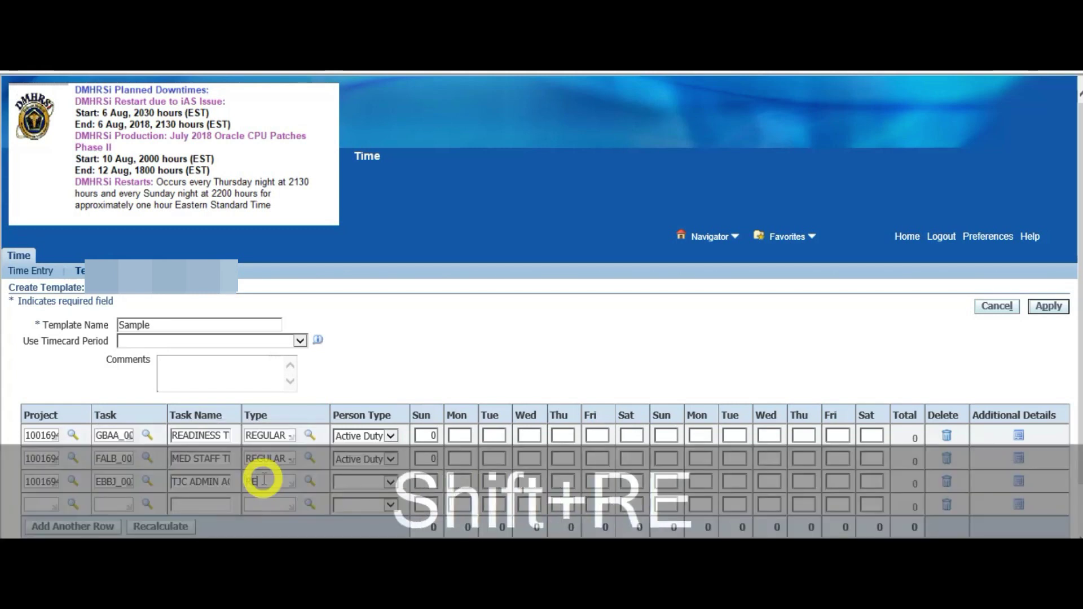
pyautogui.write('GUL')
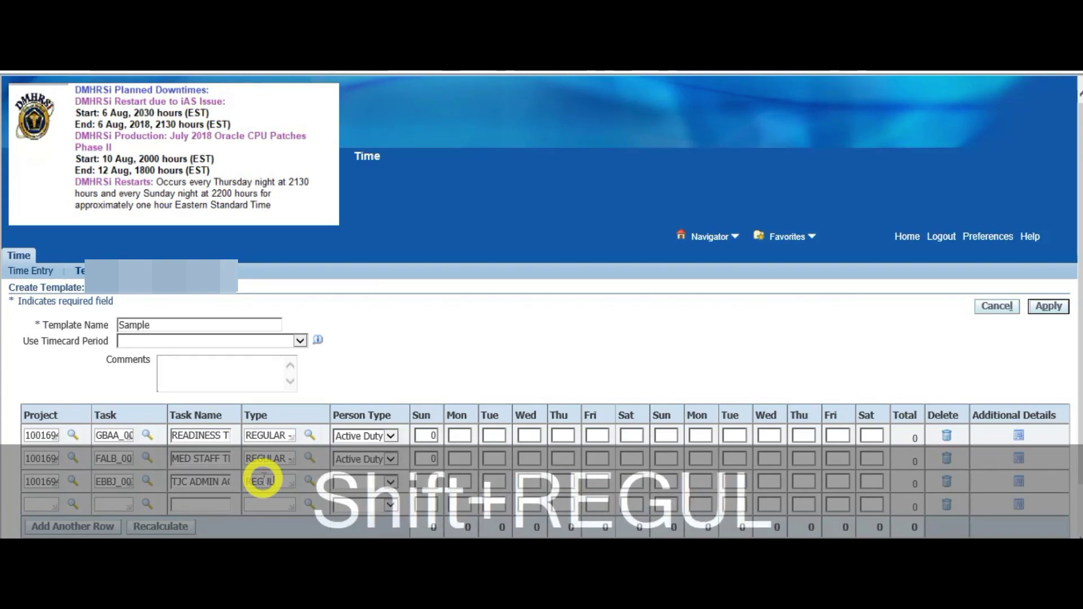
pyautogui.write('AR')
pyautogui.click(361, 482)
pyautogui.click(360, 493)
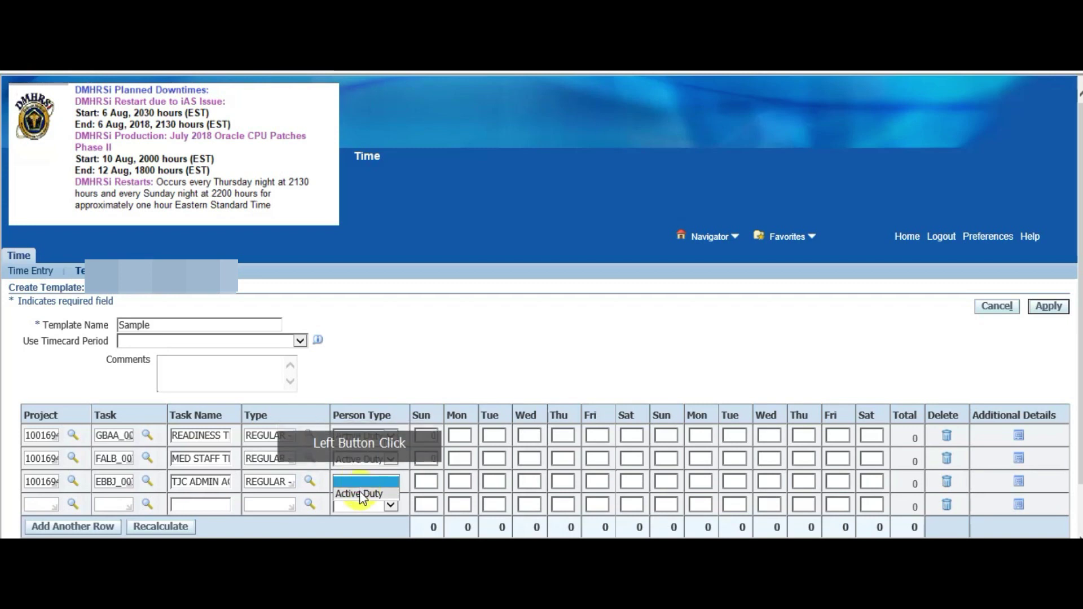
pyautogui.click(422, 480)
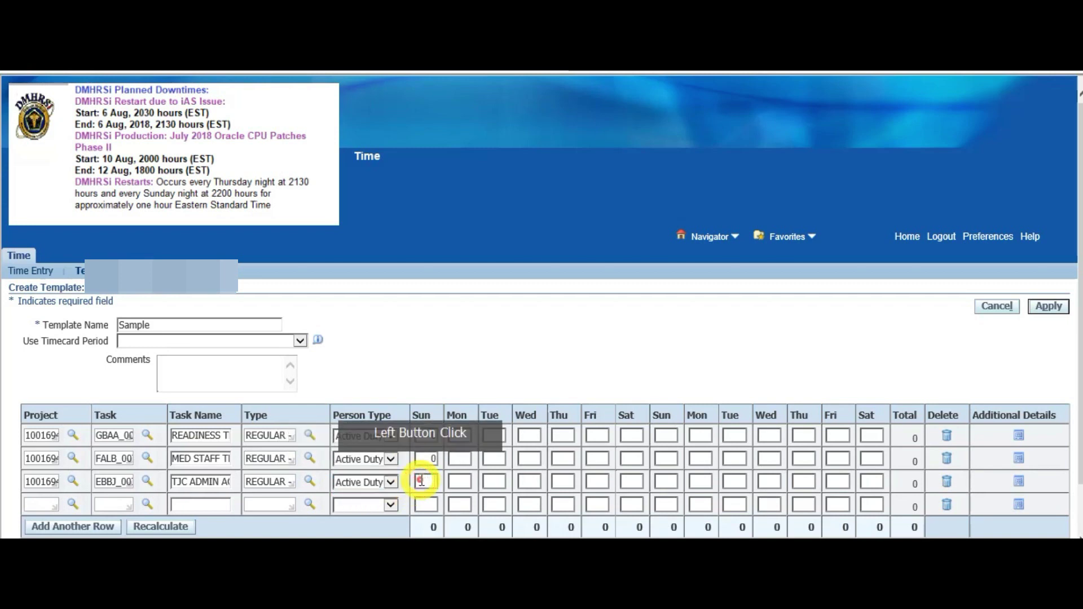
pyautogui.write('0')
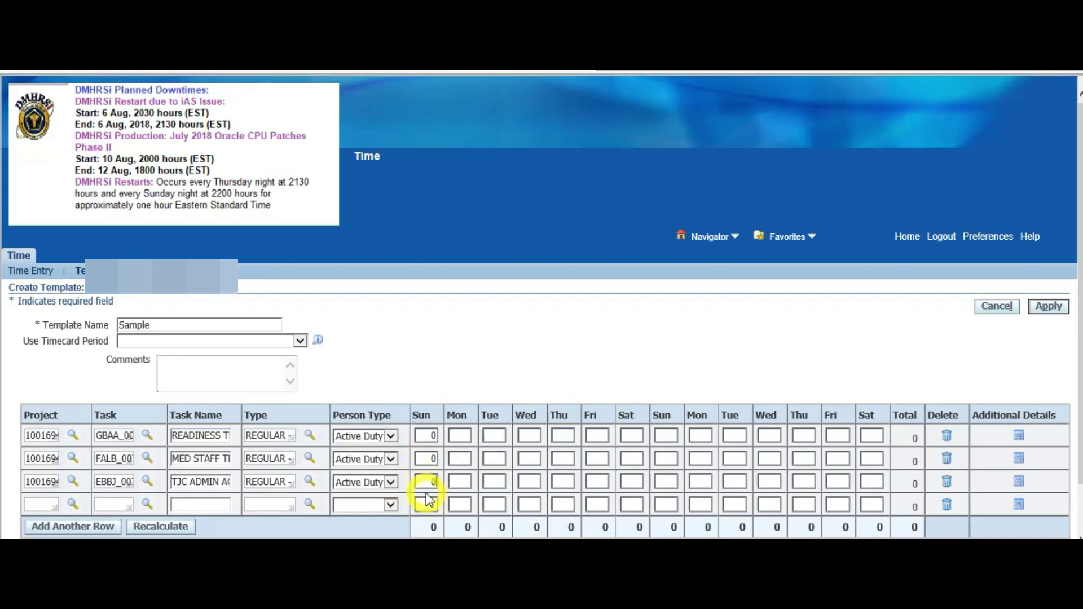
pyautogui.click(1051, 307)
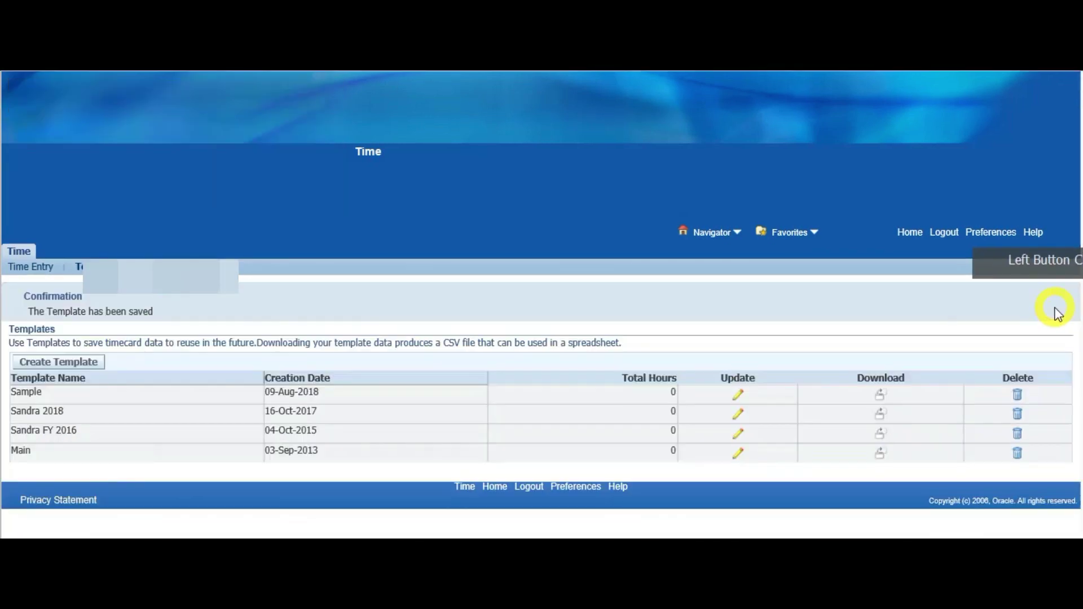